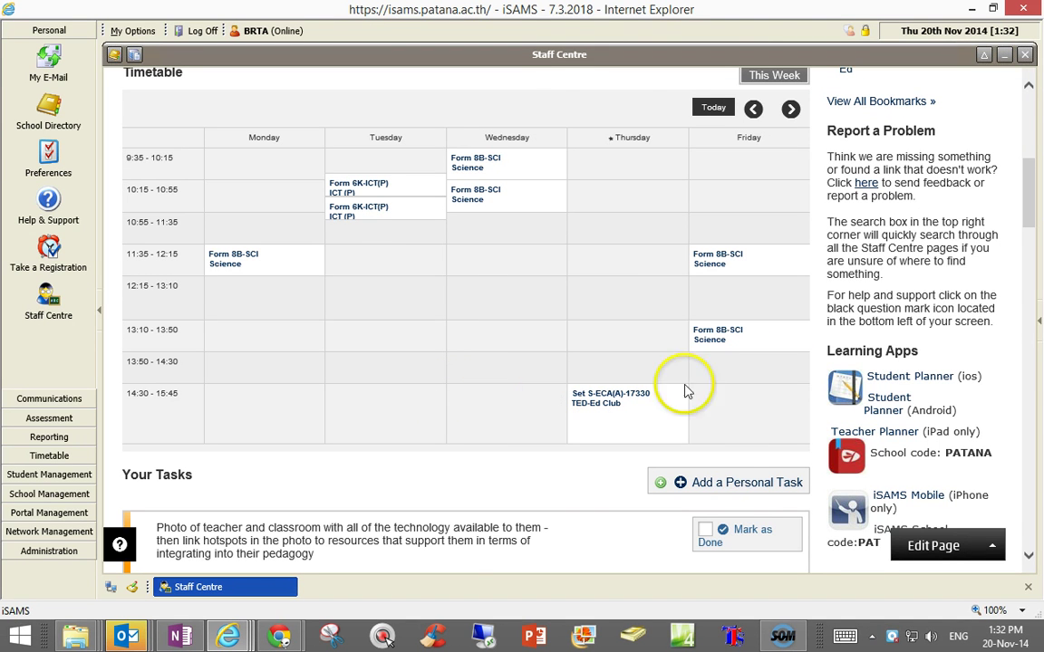
# - Start the Add Event to Calendar wizard for a single event and continue to its event details
pyautogui.click(1039, 318)
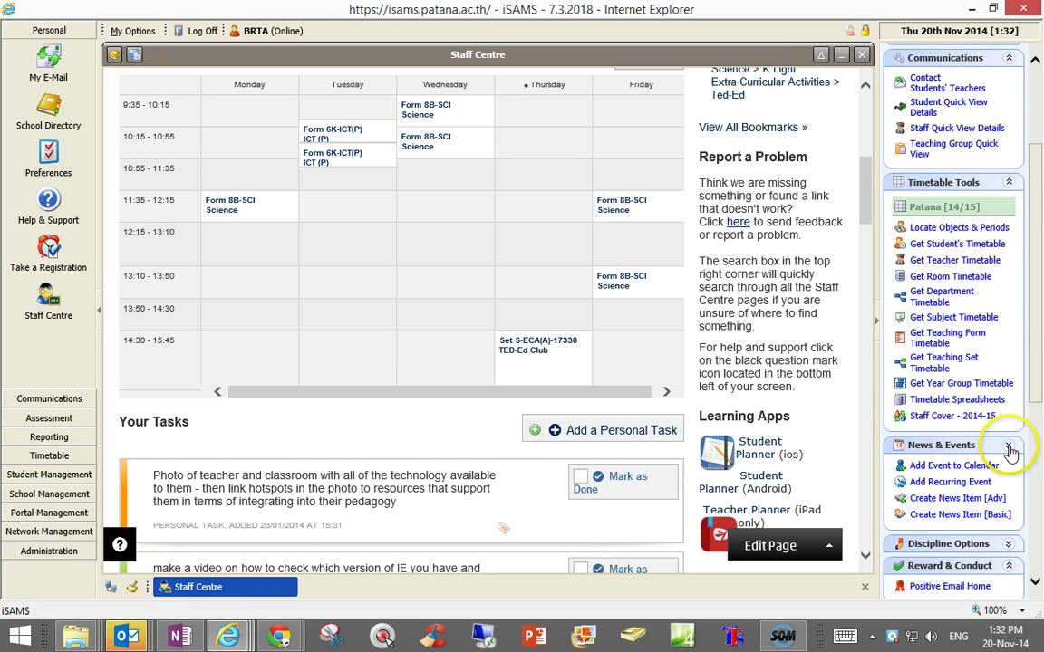
pyautogui.scroll(1, 1010, 453)
pyautogui.scroll(1, 1009, 490)
pyautogui.scroll(-1, 1004, 584)
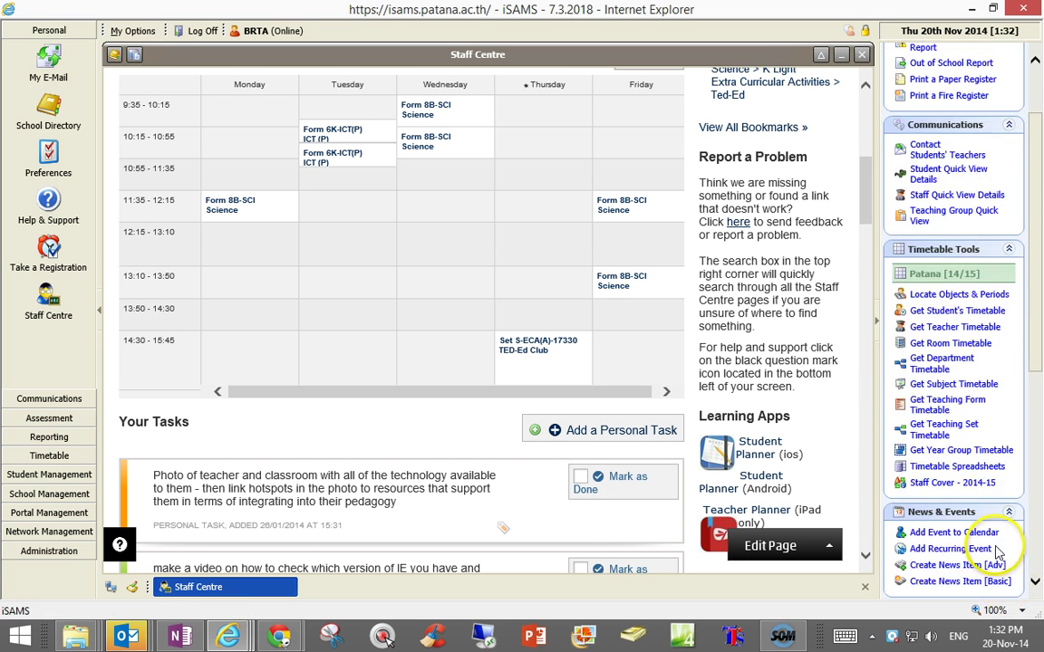
pyautogui.scroll(-3, 933, 517)
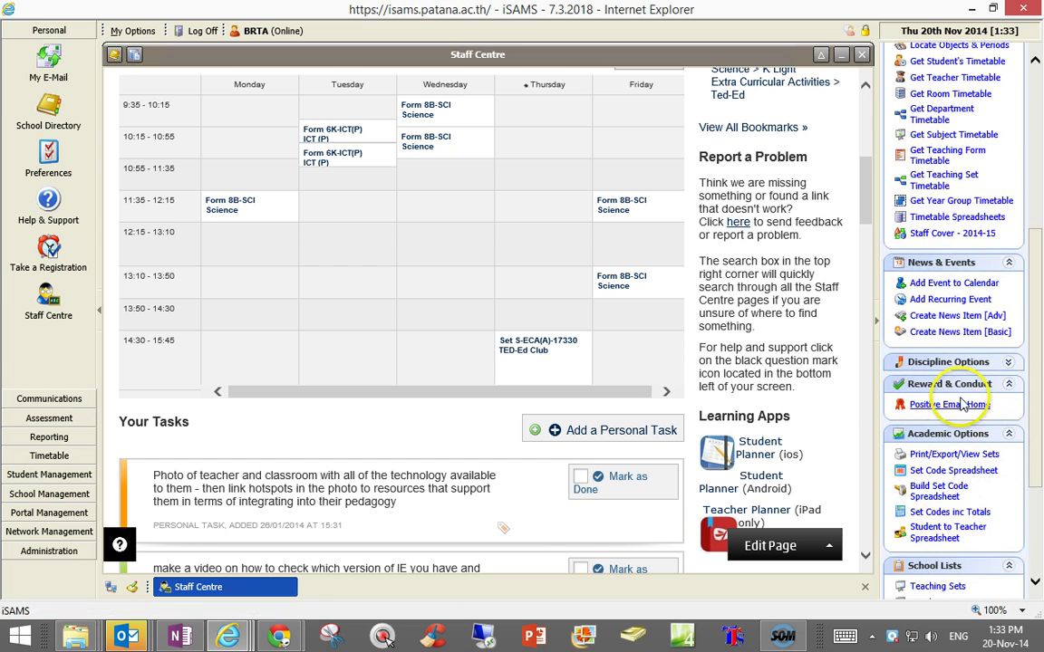
pyautogui.click(951, 285)
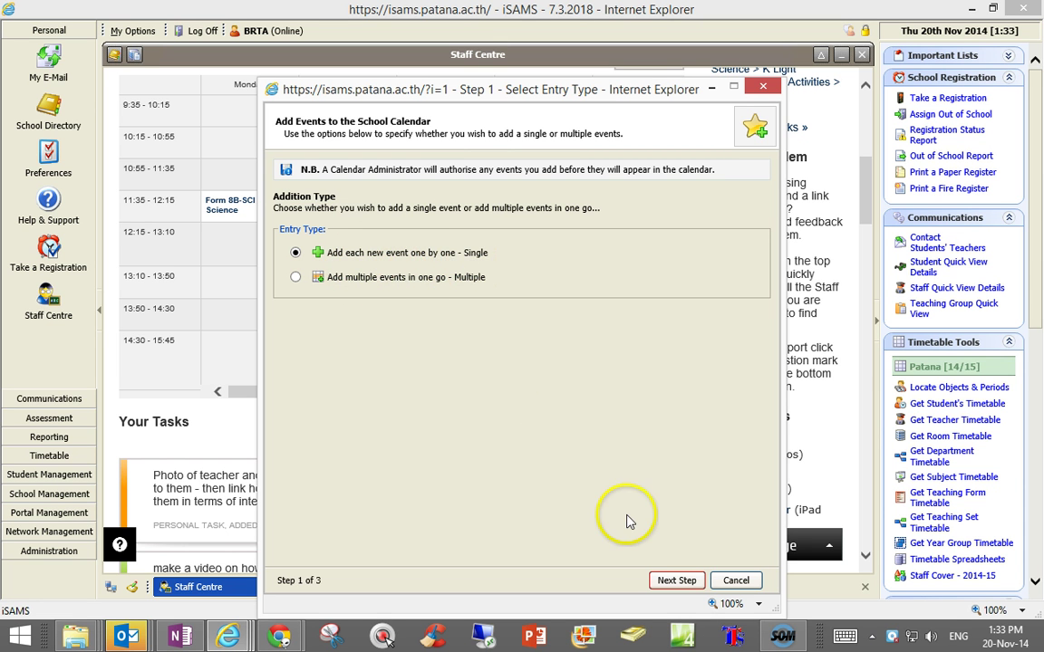
pyautogui.click(674, 581)
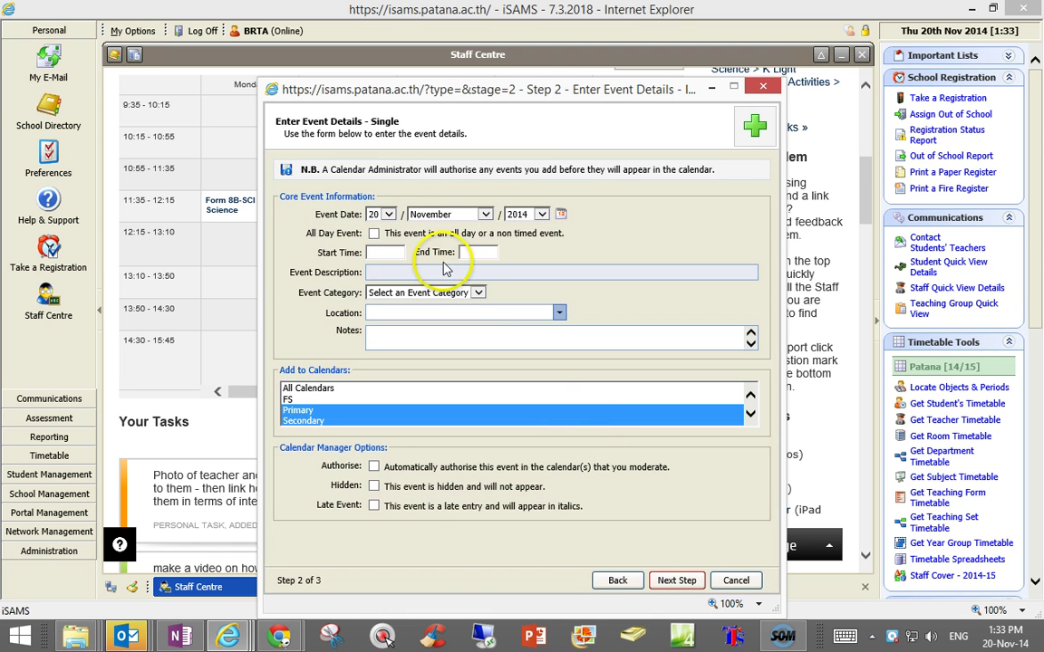
# - Set the event date to 21 November 2014, mark it as an all-day event and describe it as "Test Event"
pyautogui.click(561, 216)
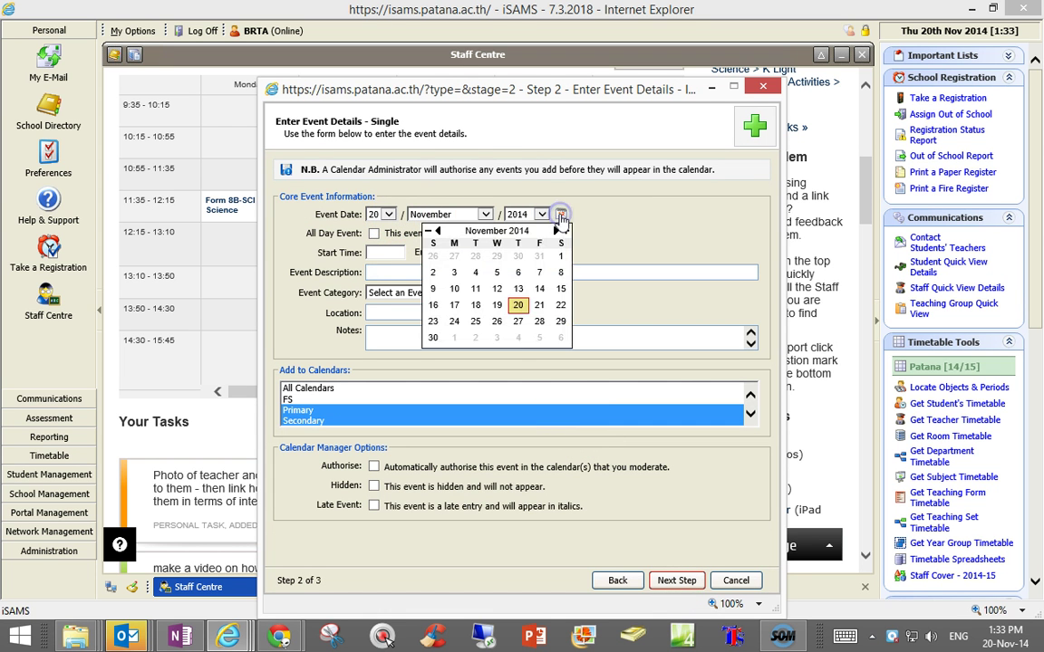
pyautogui.click(539, 305)
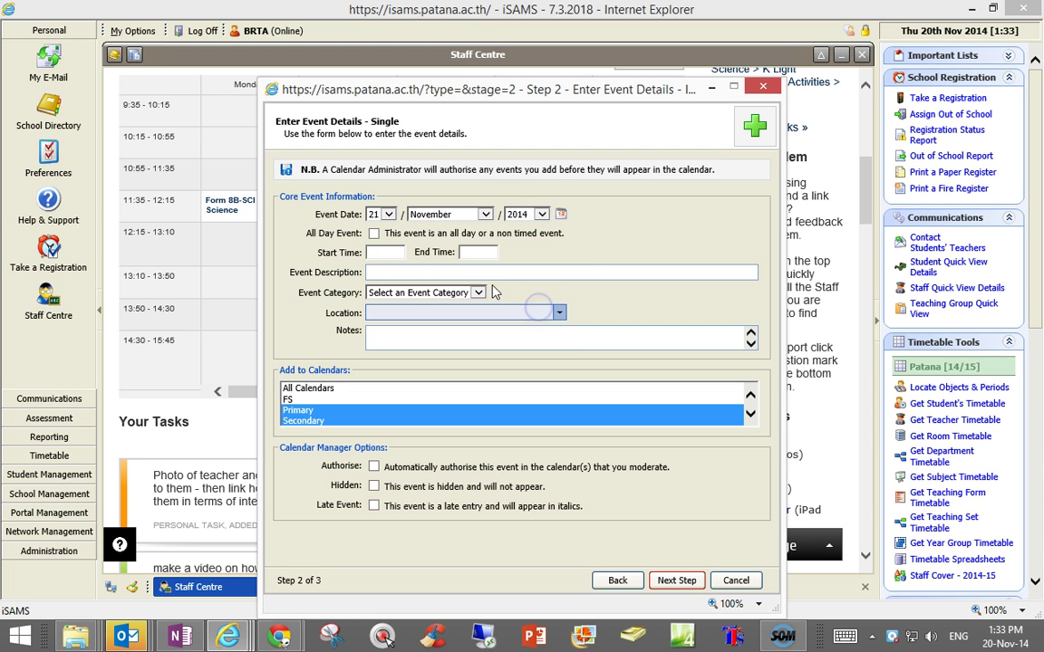
pyautogui.click(373, 234)
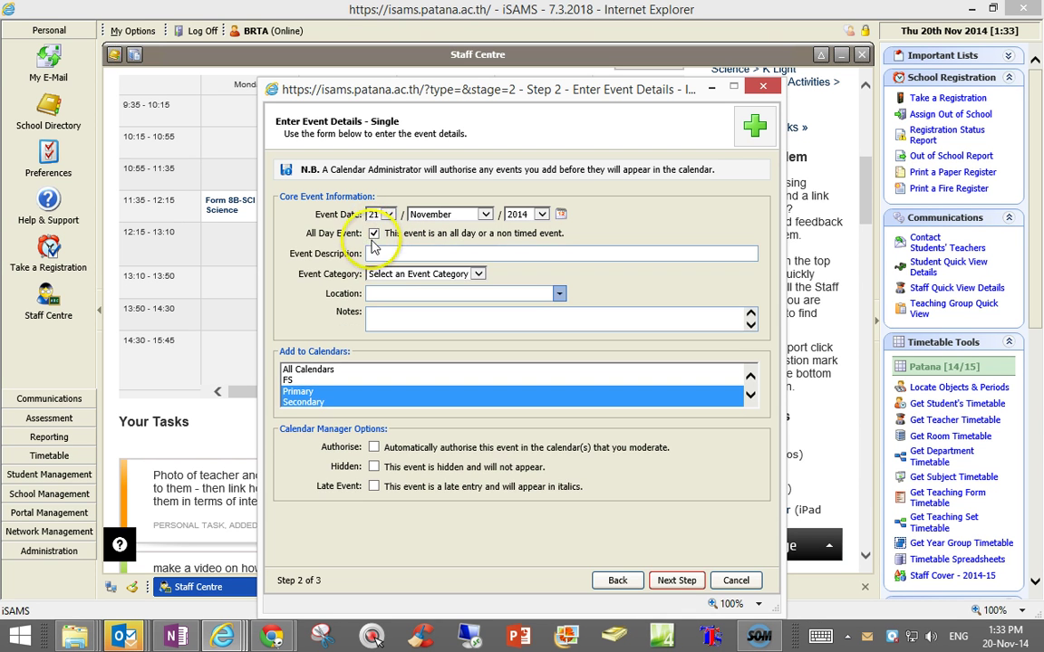
pyautogui.click(375, 253)
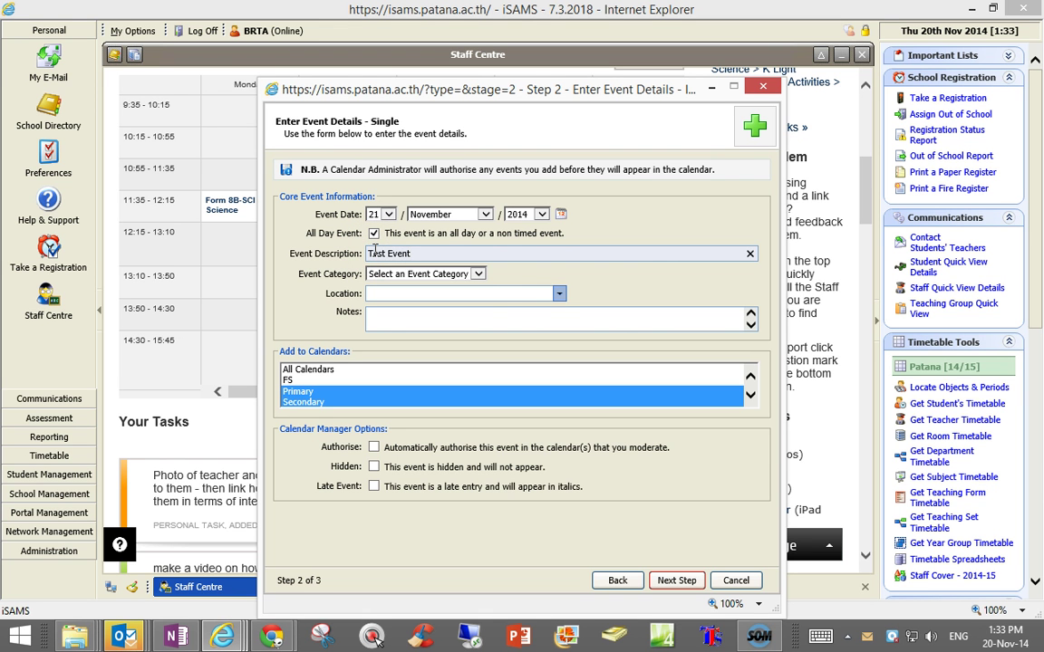
# - Assign the event the category Curriculum with subcategory English and set its location to Can-203
pyautogui.click(480, 275)
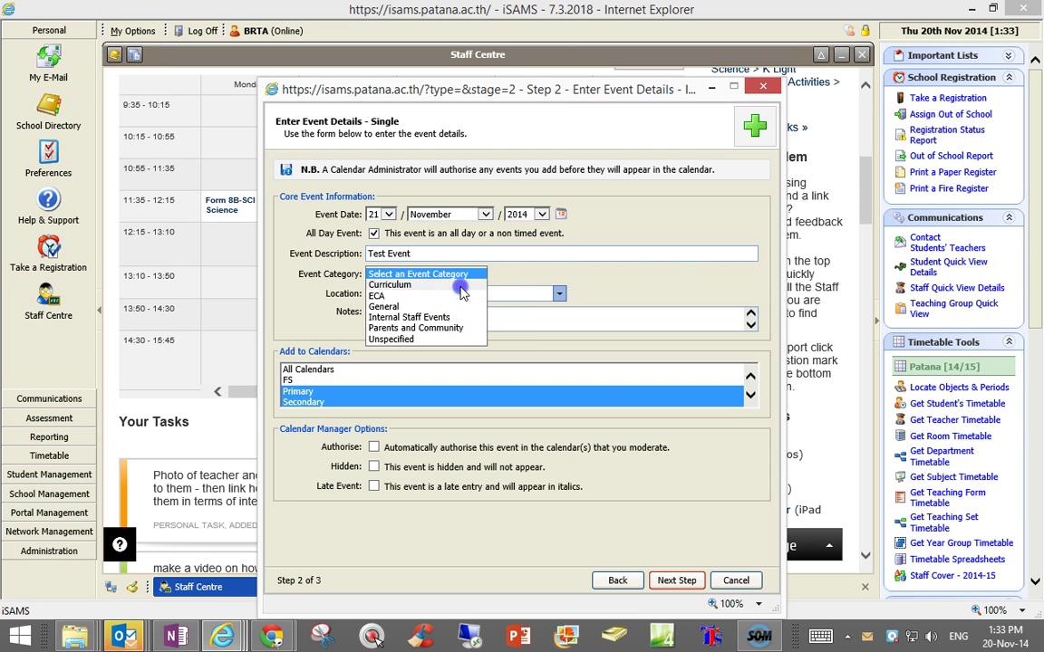
pyautogui.click(458, 286)
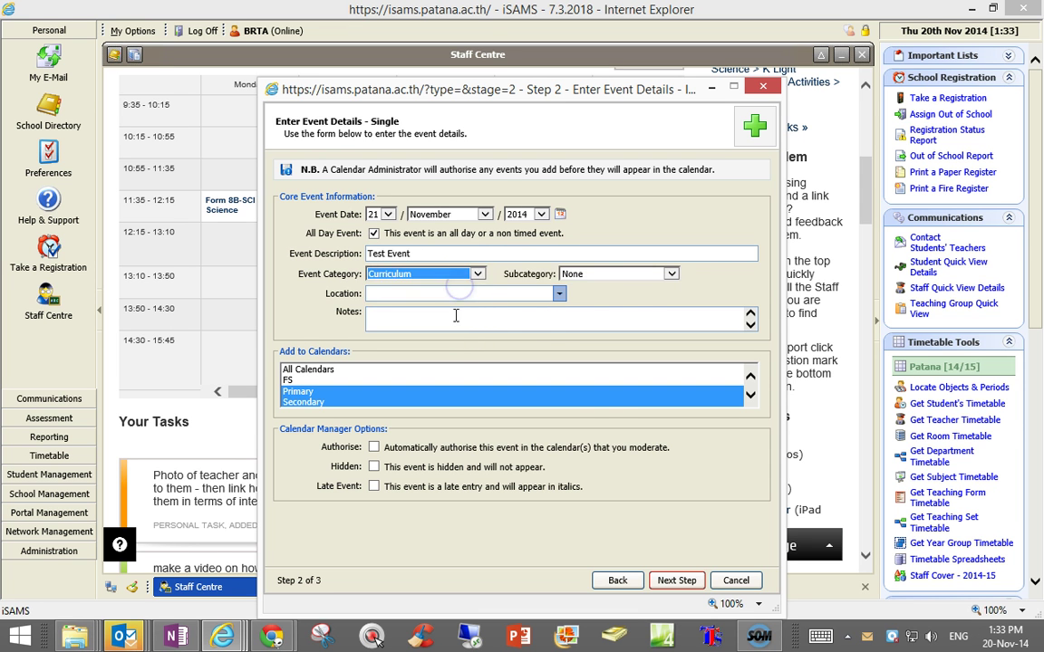
pyautogui.click(612, 275)
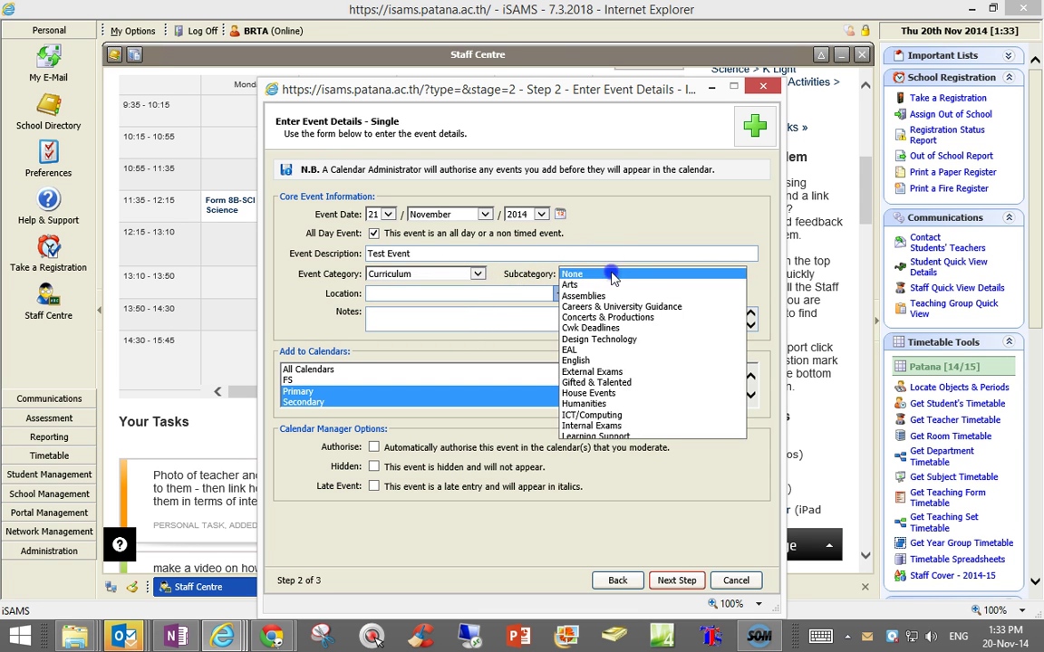
pyautogui.click(588, 361)
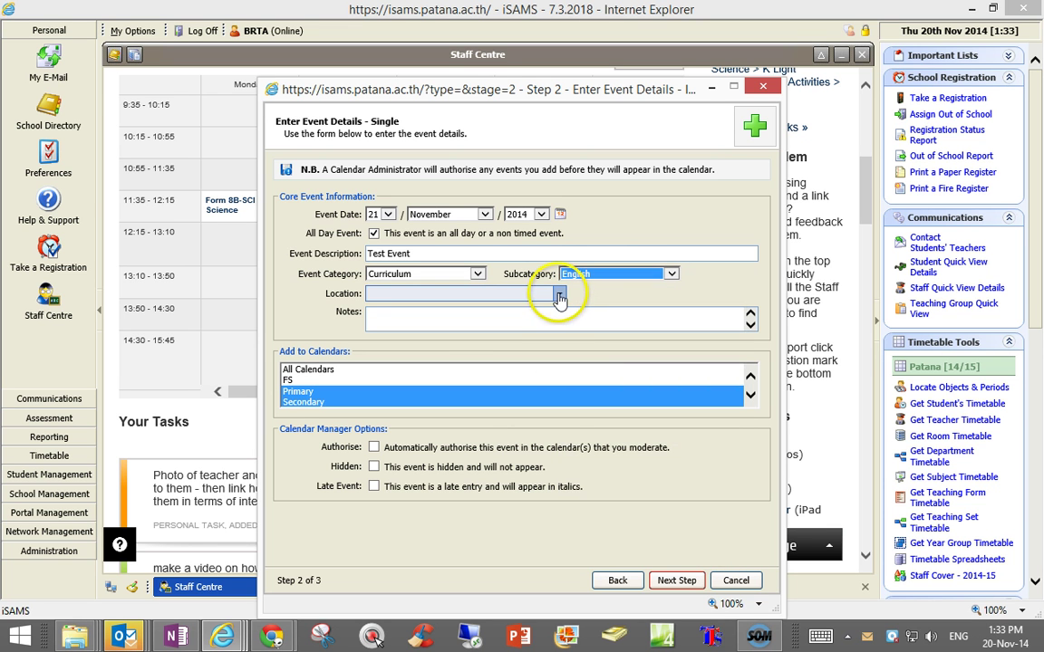
pyautogui.click(560, 297)
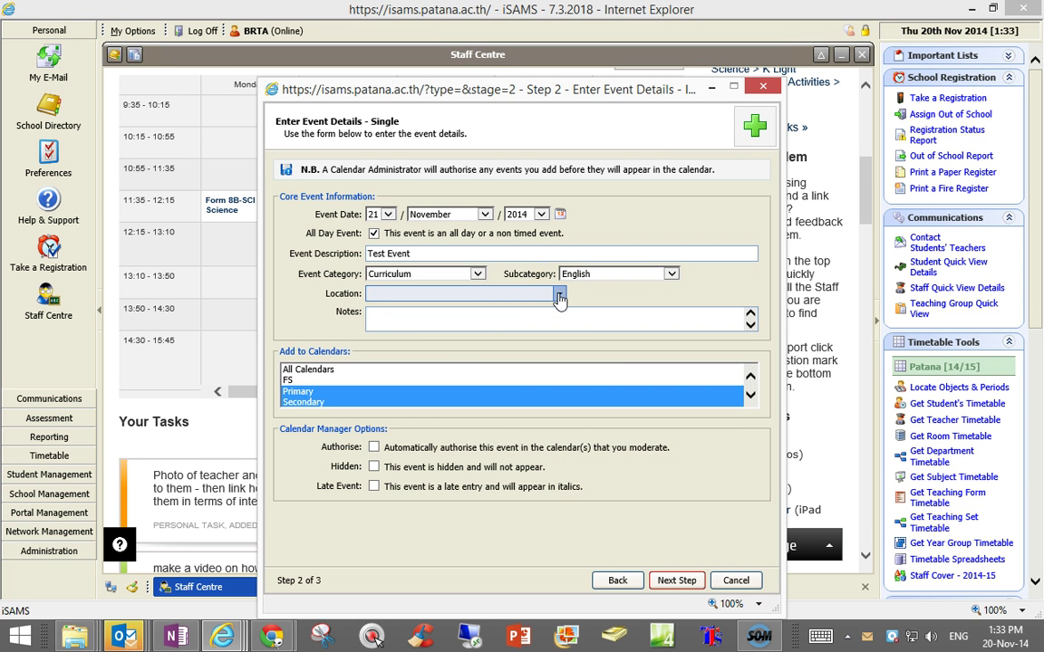
pyautogui.click(486, 296)
pyautogui.click(450, 356)
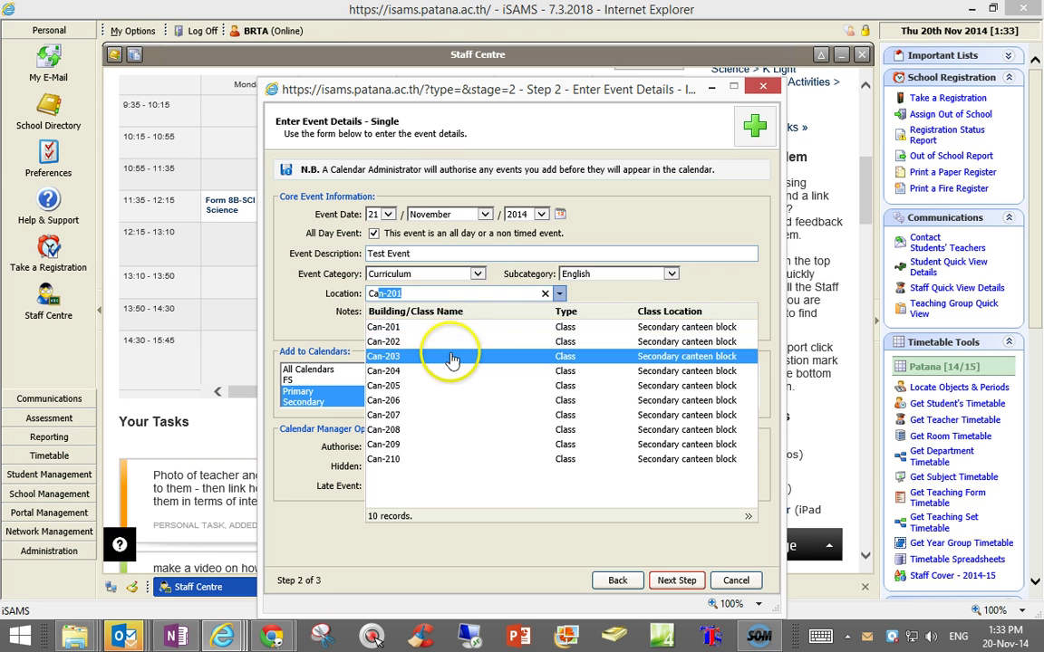
pyautogui.click(470, 316)
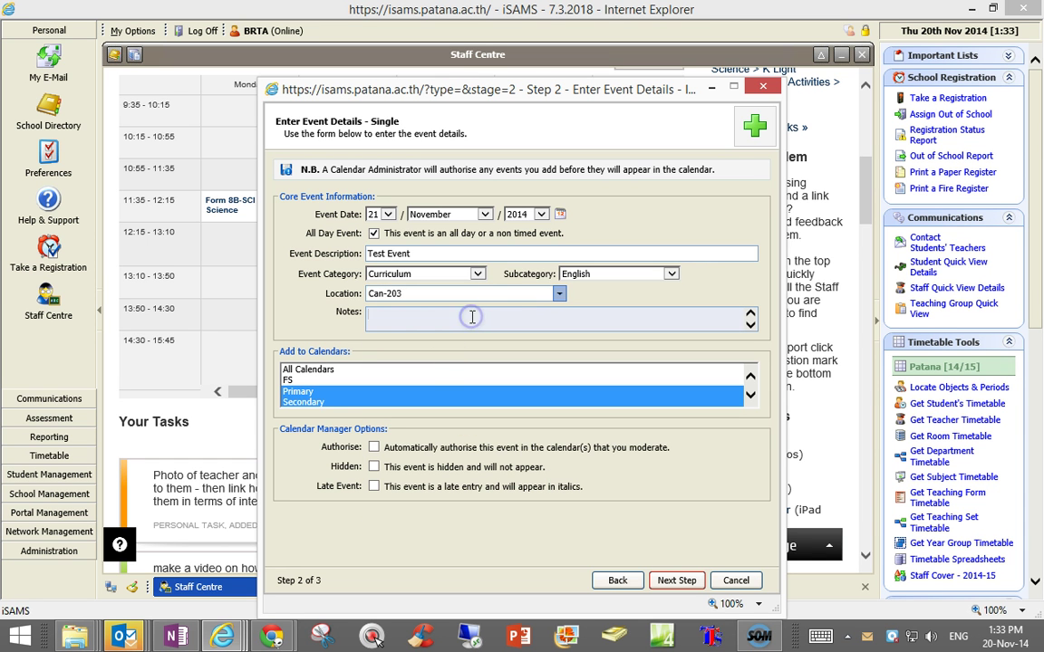
pyautogui.click(751, 399)
pyautogui.click(750, 399)
pyautogui.click(751, 399)
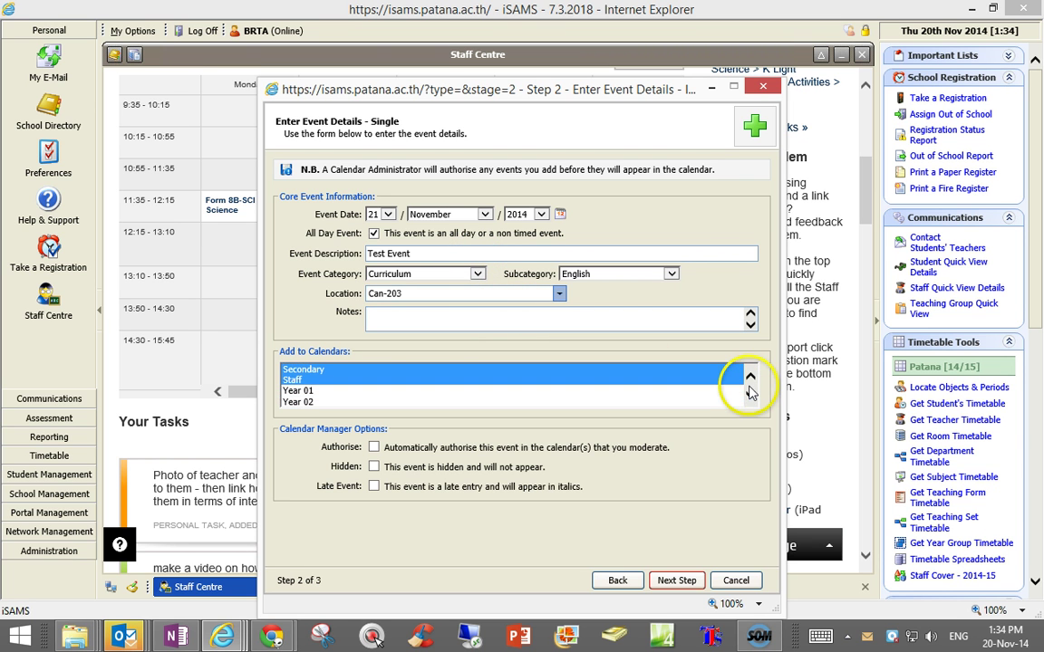
pyautogui.click(750, 377)
pyautogui.click(505, 369)
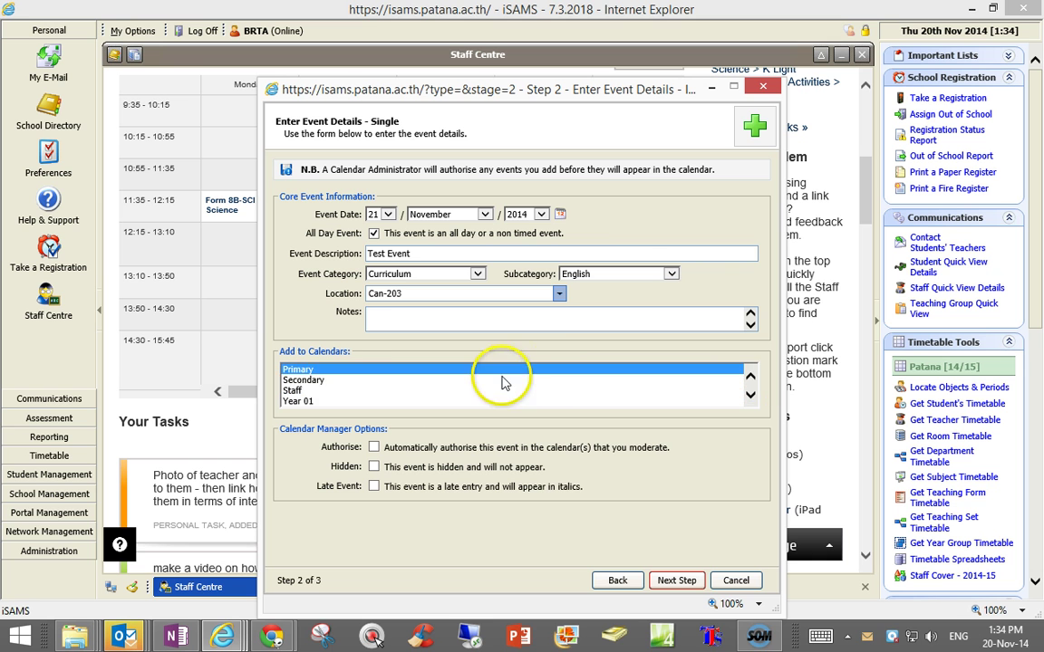
pyautogui.click(497, 380)
pyautogui.click(494, 390)
# - Choose only the Year 07, Year 08 and Year 09 calendars for the event, then submit it and finish the wizard
pyautogui.click(750, 395)
pyautogui.click(751, 395)
pyautogui.click(750, 395)
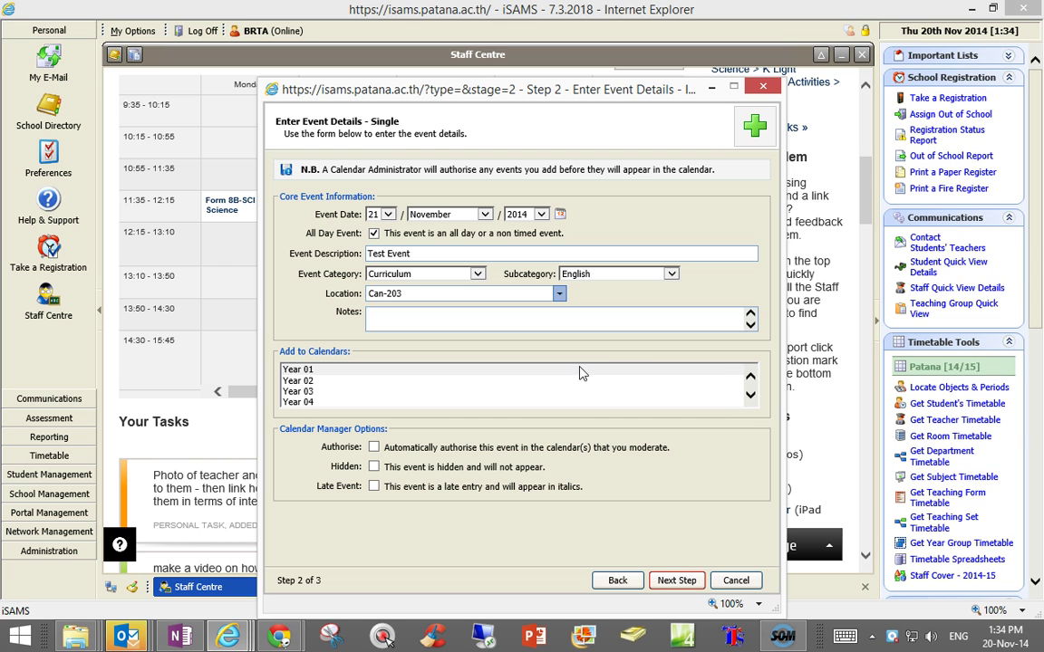
pyautogui.click(750, 395)
pyautogui.click(751, 395)
pyautogui.click(750, 395)
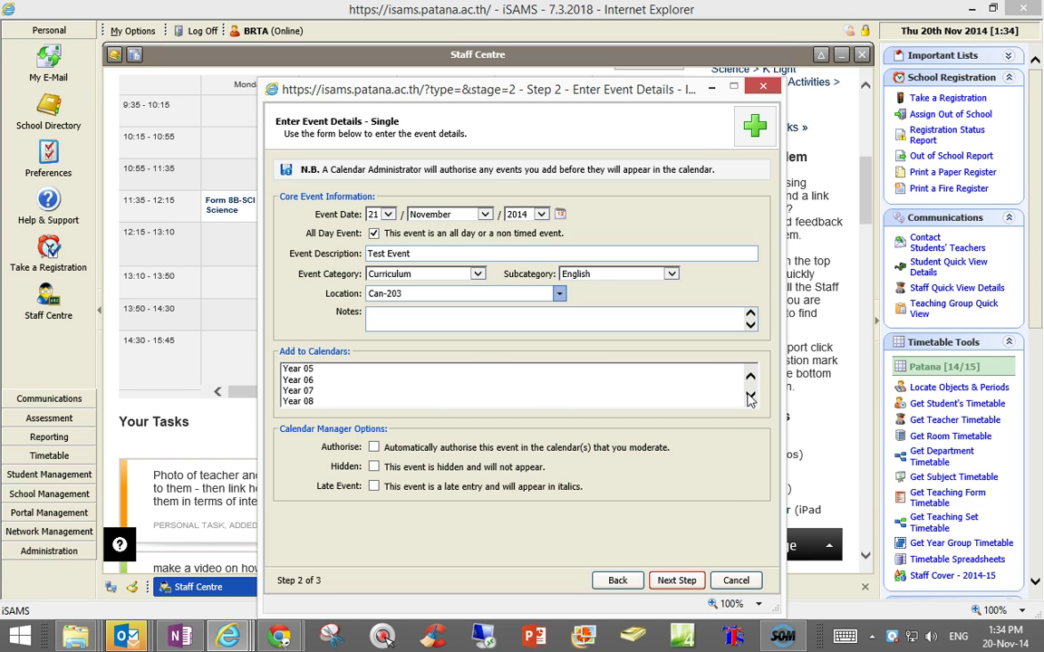
pyautogui.click(446, 382)
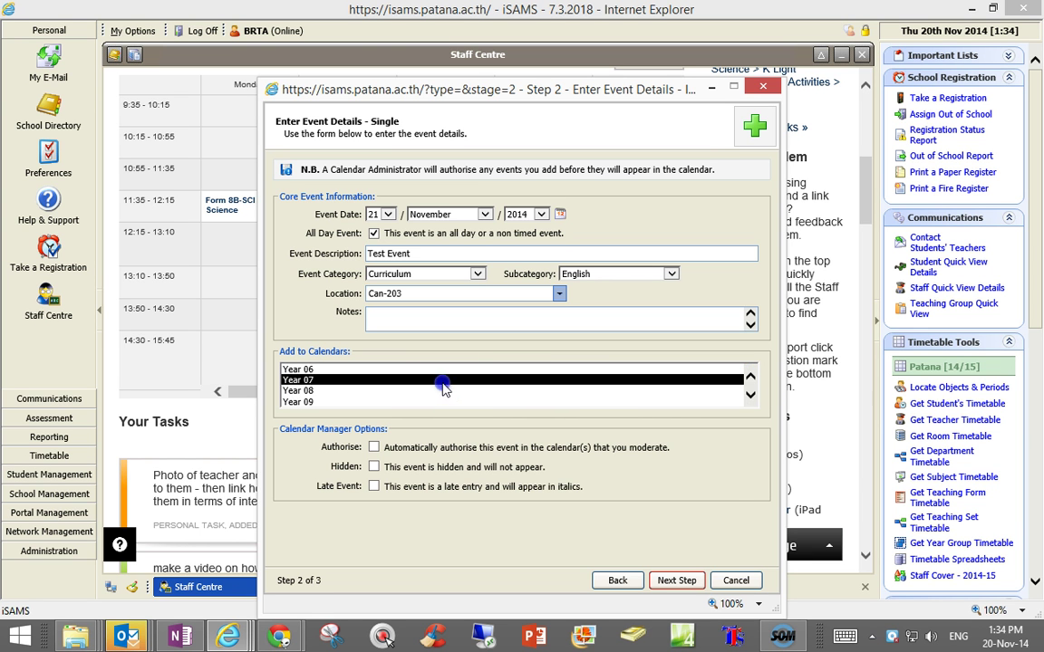
pyautogui.keyDown('ctrl'); pyautogui.click(437, 391); pyautogui.keyUp('ctrl')
pyautogui.keyDown('ctrl'); pyautogui.click(430, 402); pyautogui.keyUp('ctrl')
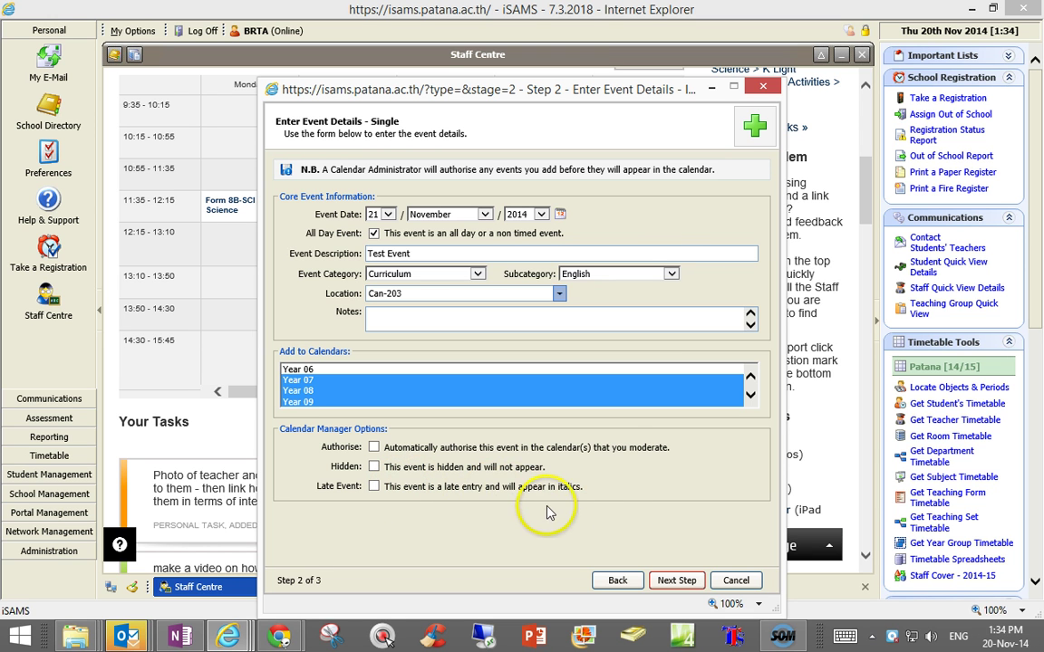
pyautogui.click(674, 580)
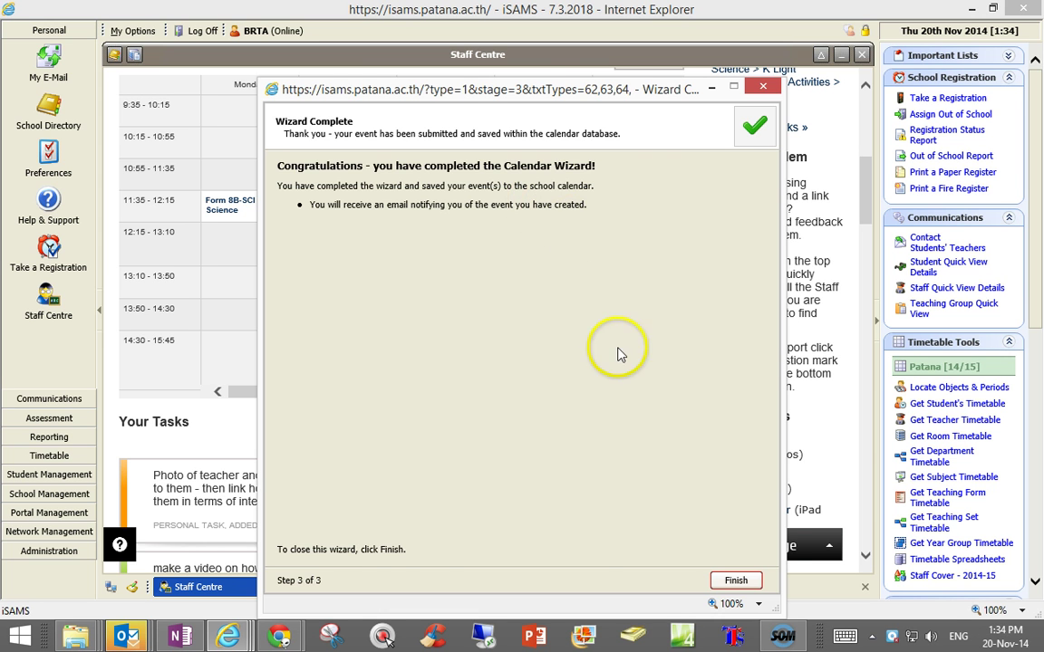
pyautogui.click(724, 582)
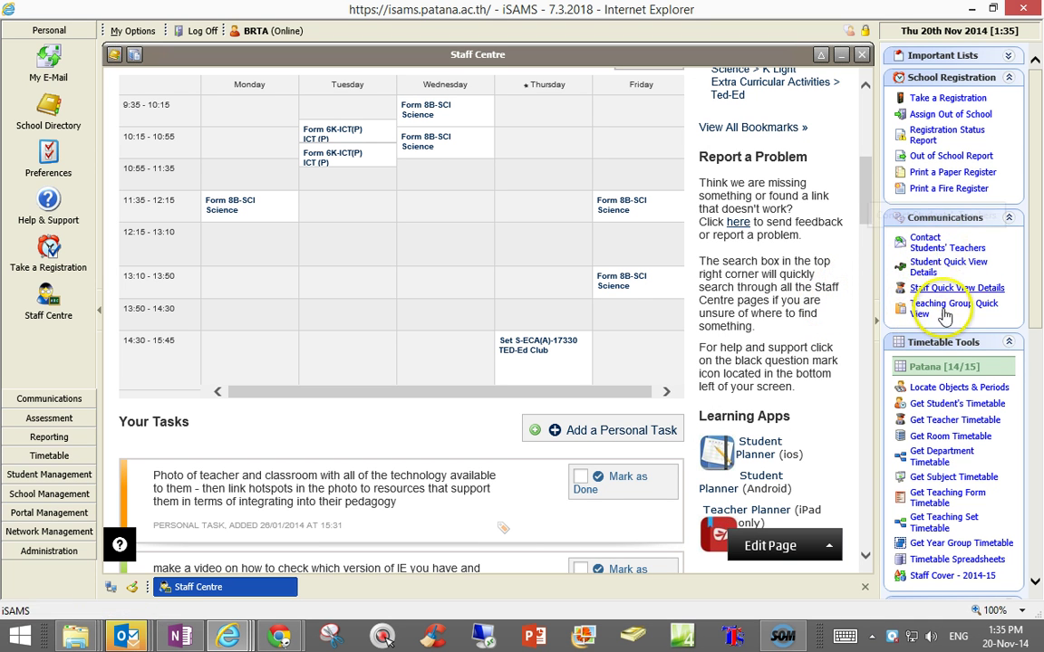
# - Start a recurring event with start date 21/11/2014, marked as all day and described as "Test event"
pyautogui.scroll(-3, 978, 435)
pyautogui.scroll(-1, 984, 451)
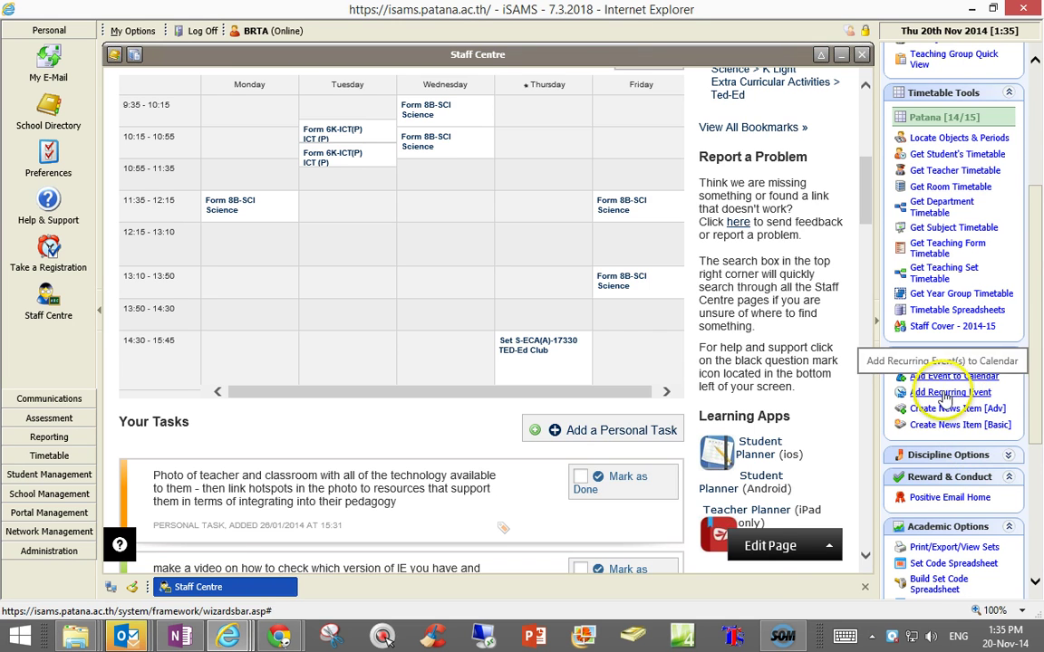
pyautogui.click(945, 393)
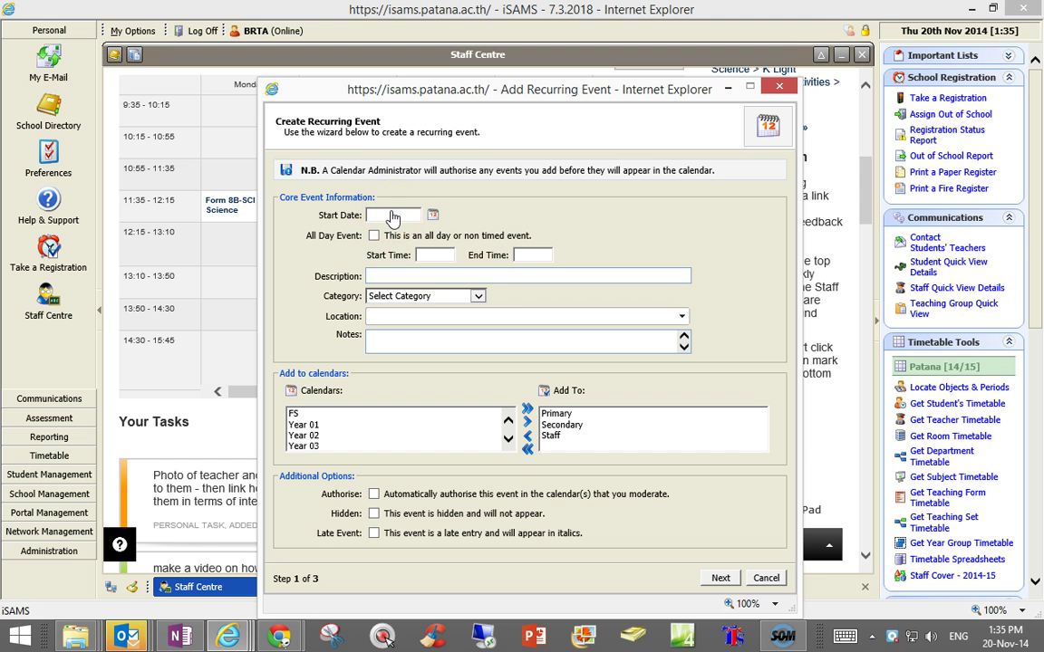
pyautogui.click(392, 219)
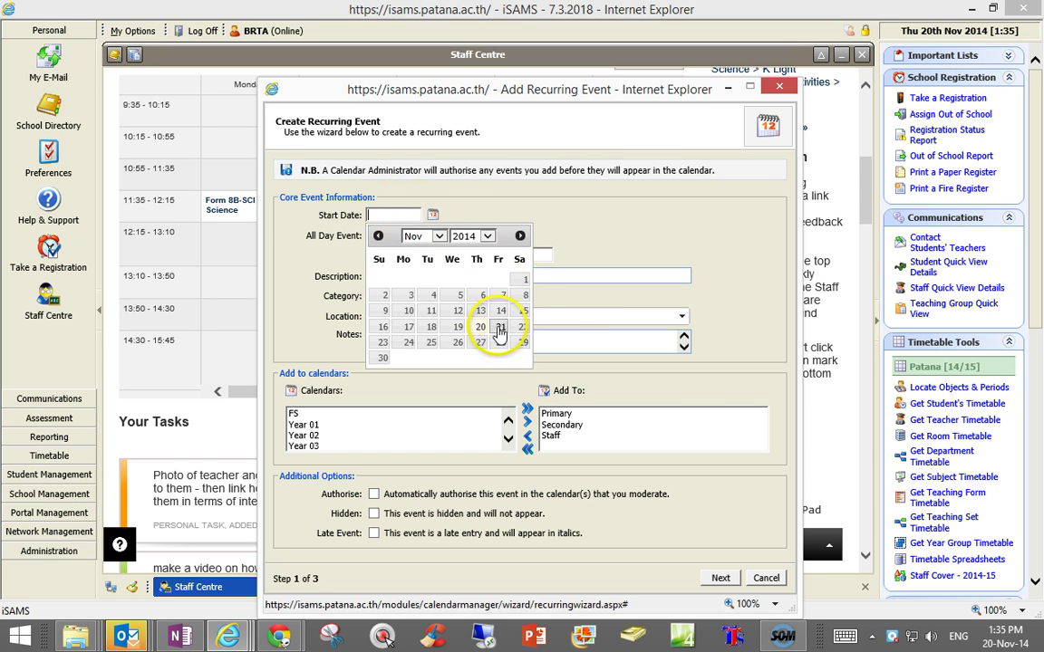
pyautogui.click(500, 332)
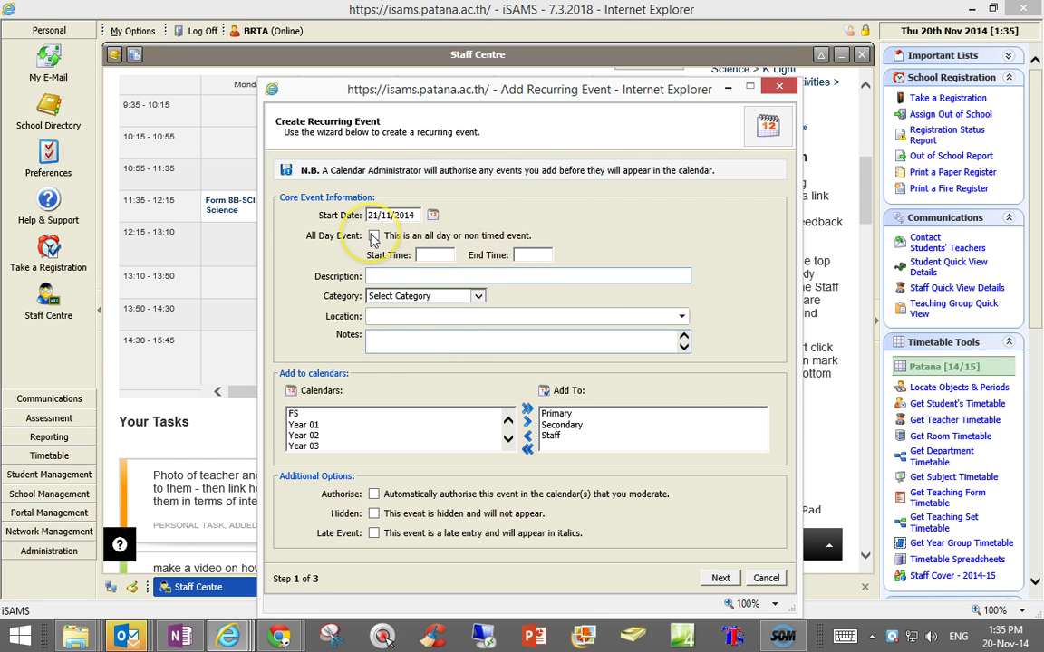
pyautogui.click(371, 236)
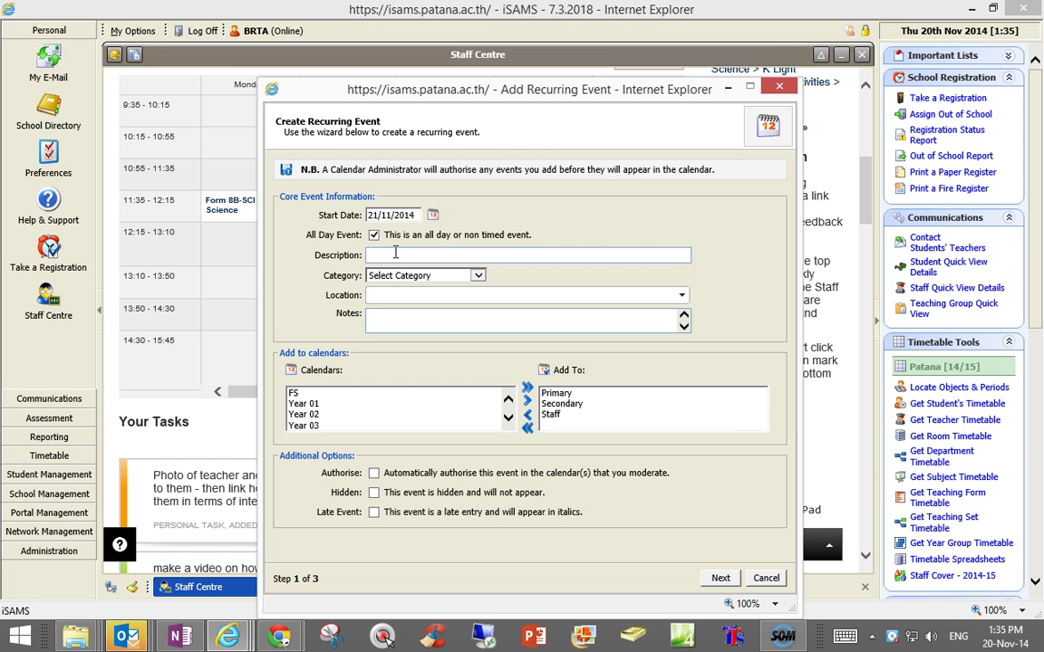
pyautogui.click(395, 252)
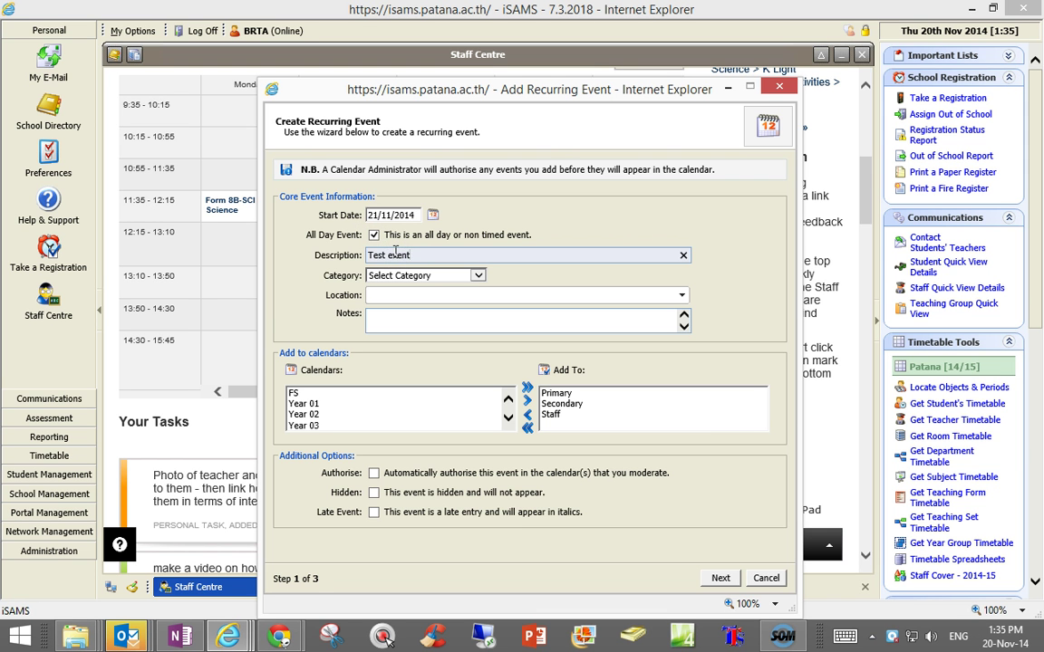
# - Set the recurring event's category to Curriculum and its subcategory to Internal Exams, leaving the location empty
pyautogui.click(473, 275)
pyautogui.click(439, 288)
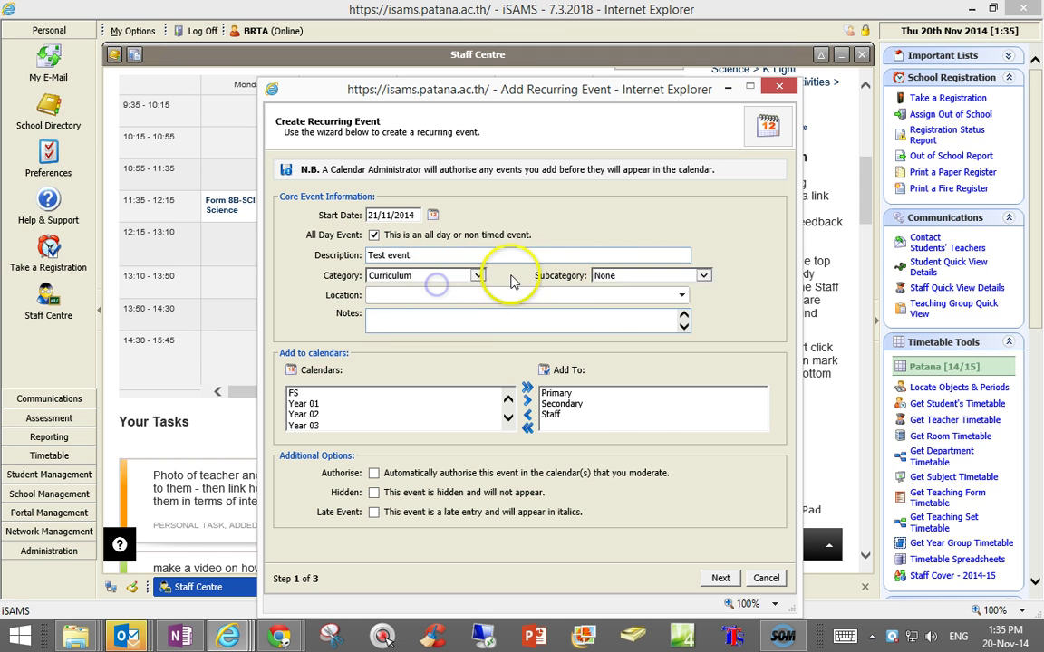
pyautogui.click(601, 276)
pyautogui.click(609, 319)
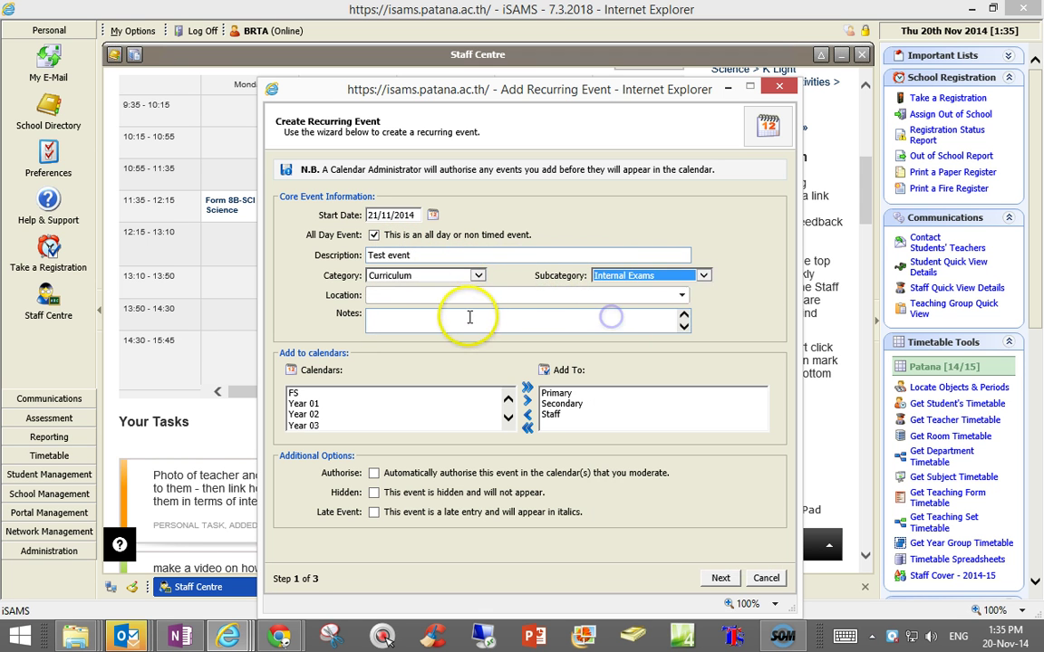
pyautogui.click(439, 296)
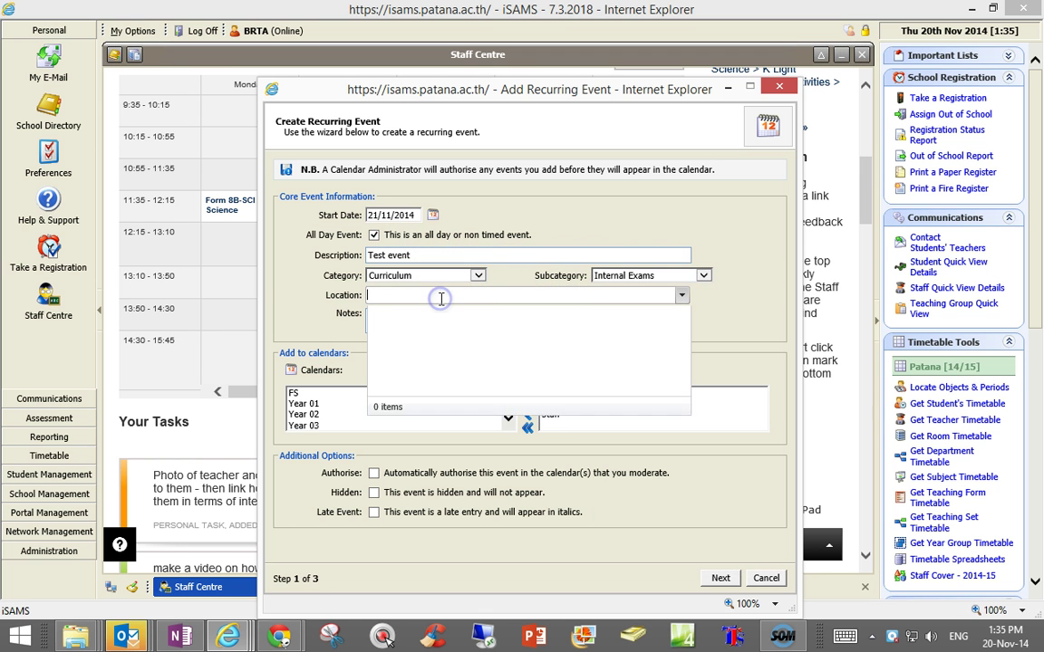
pyautogui.click(308, 314)
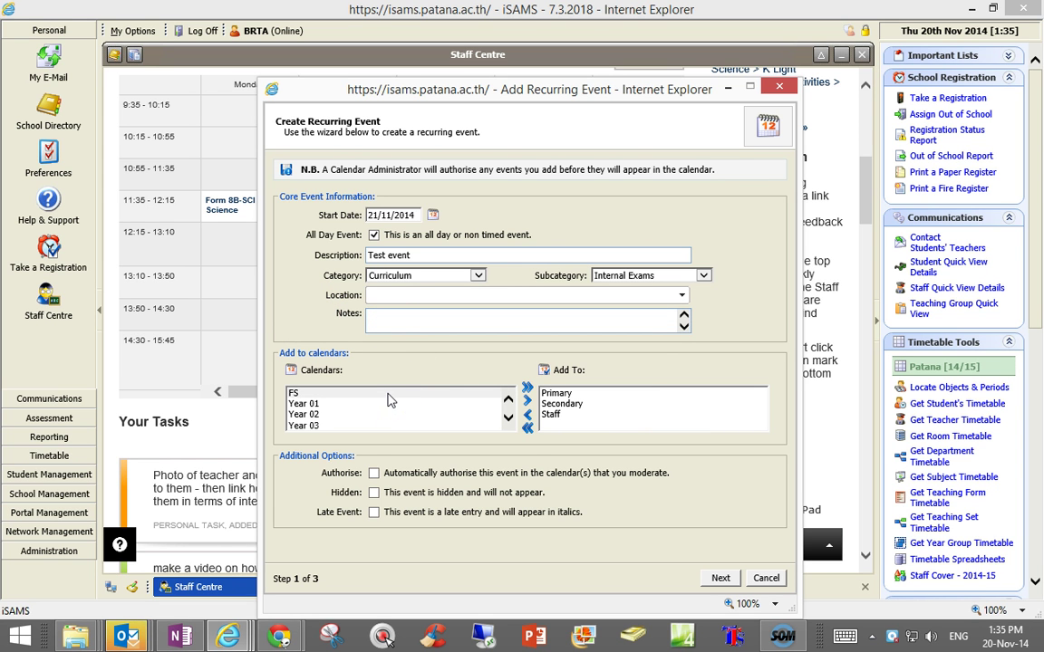
# - Add the FS and Year 01 calendars to the recurring event's assigned calendars
pyautogui.click(450, 405)
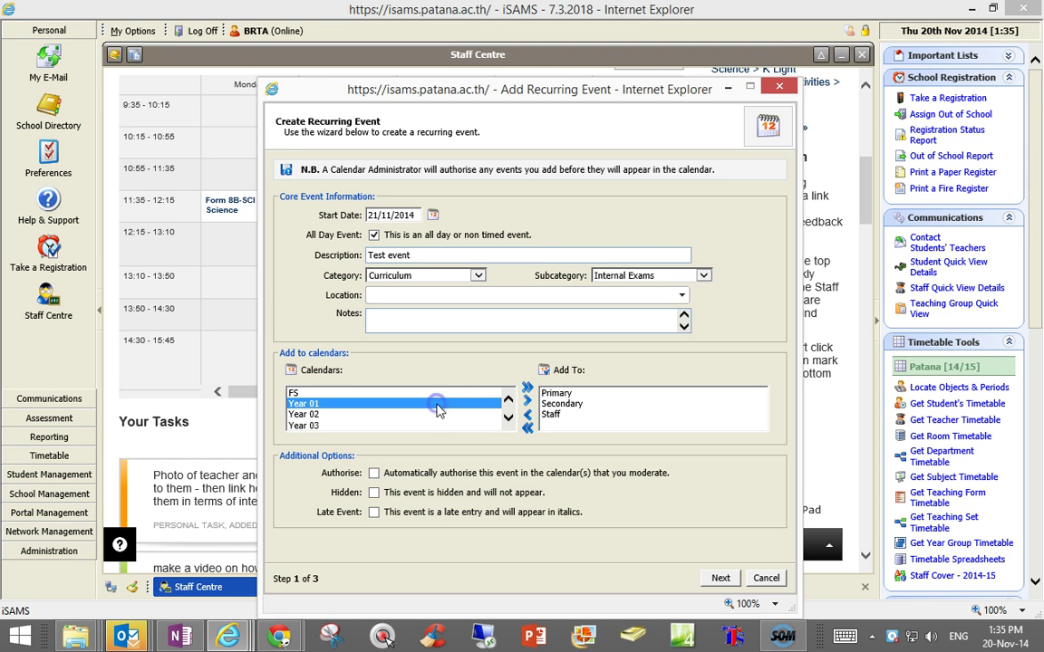
pyautogui.click(468, 394)
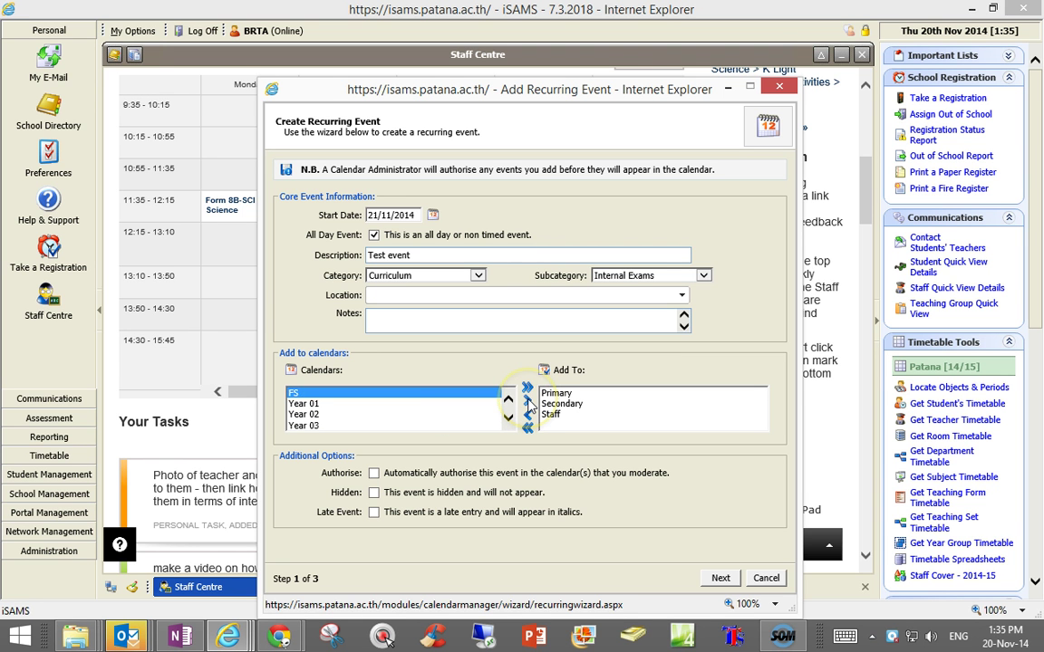
pyautogui.click(528, 401)
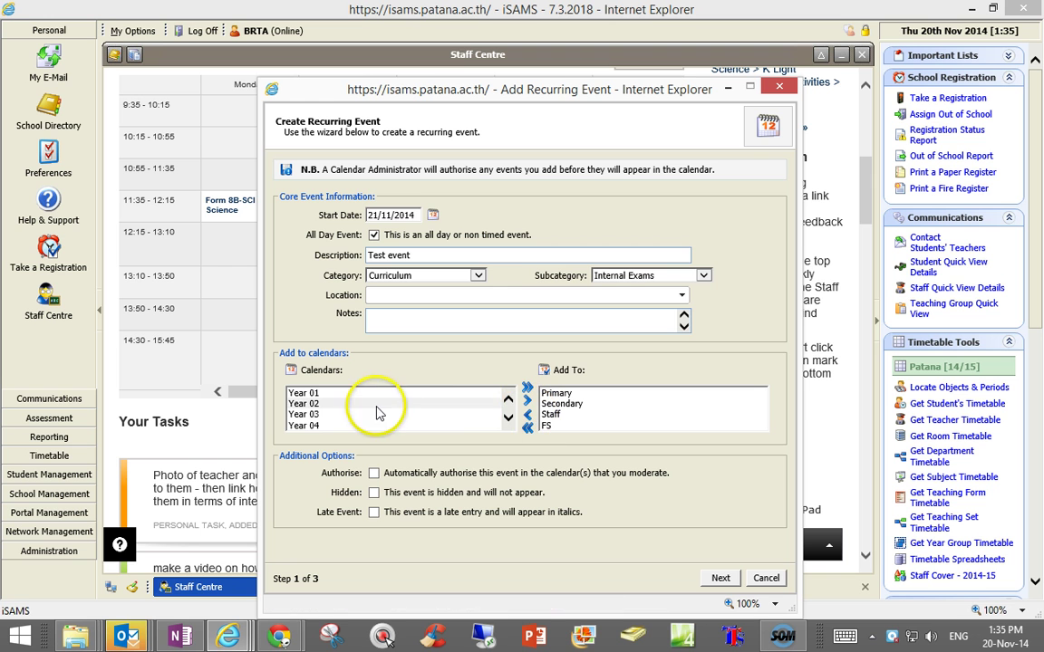
pyautogui.click(317, 393)
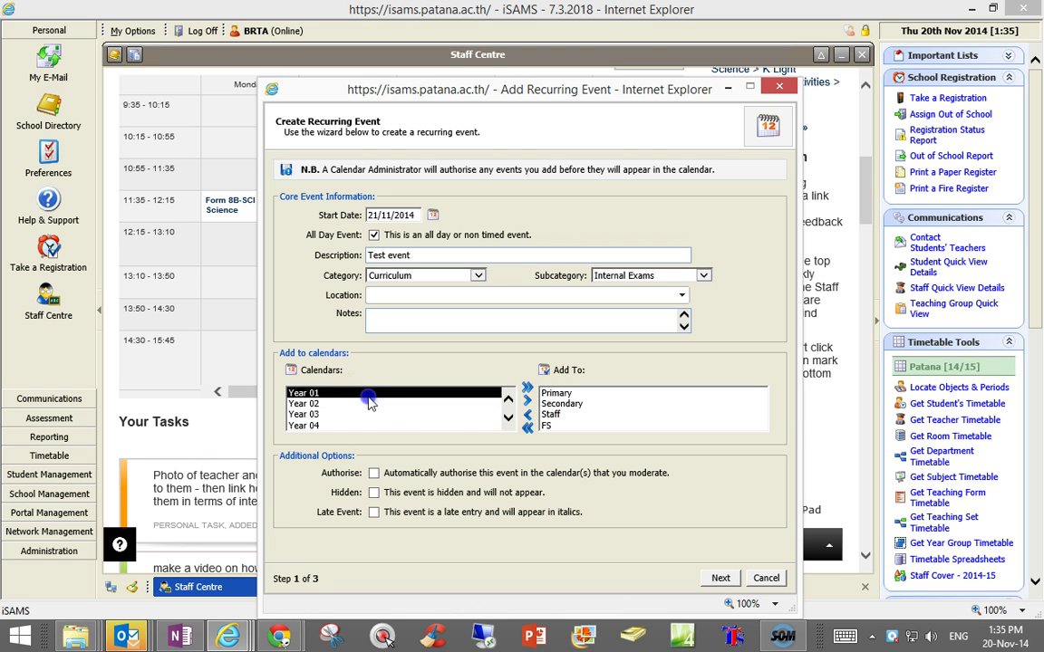
pyautogui.click(528, 401)
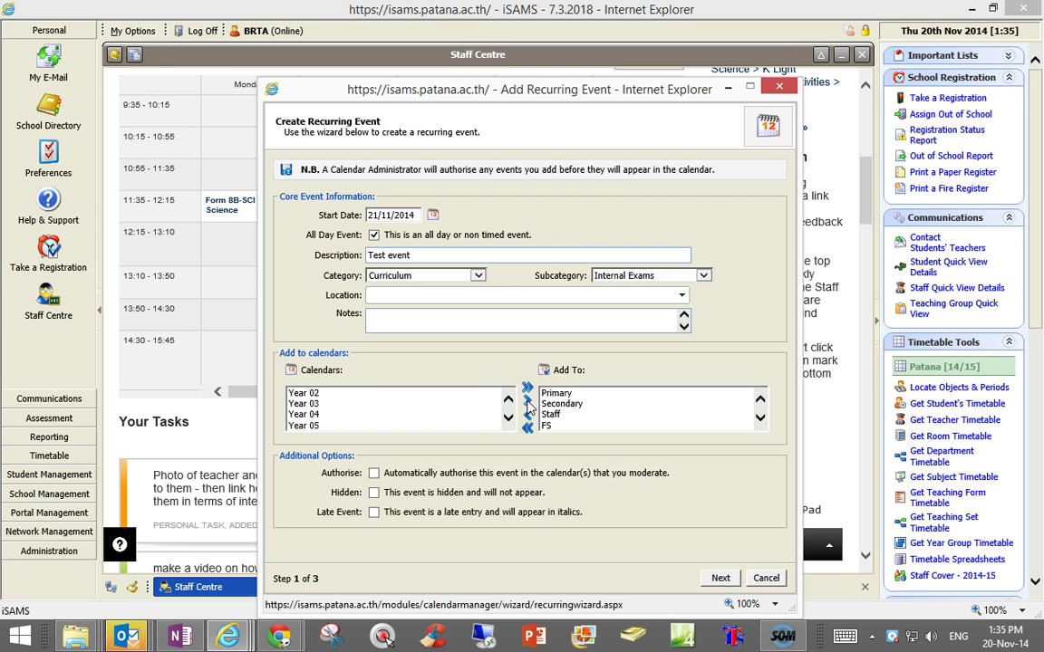
# - Remove the Primary, Secondary and Staff calendars from the recurring event's assigned calendars
pyautogui.click(552, 395)
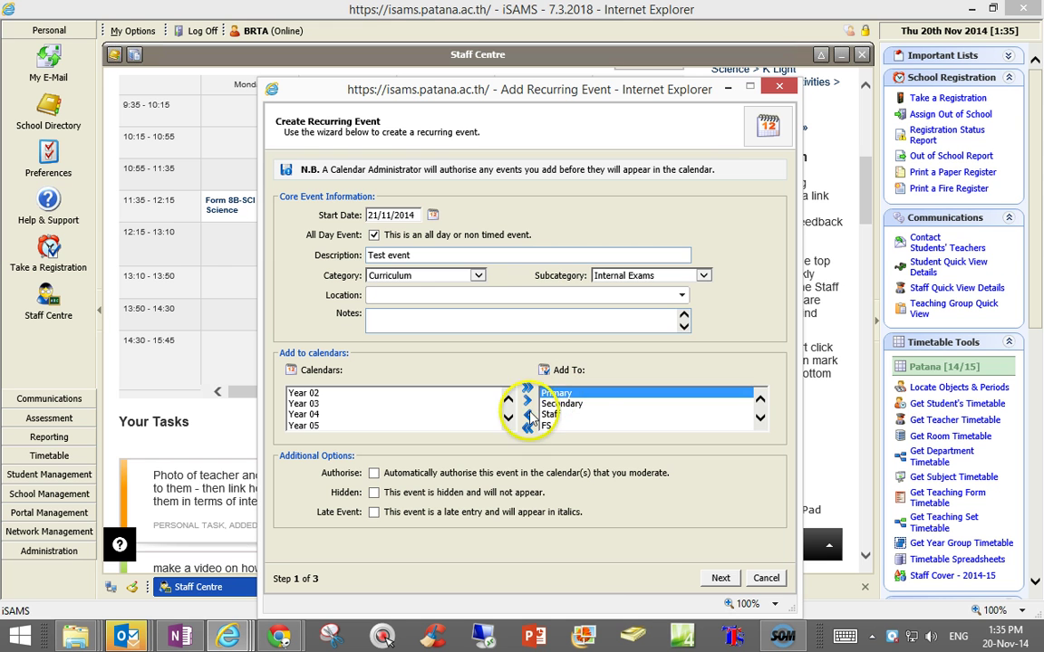
pyautogui.click(527, 415)
pyautogui.click(583, 394)
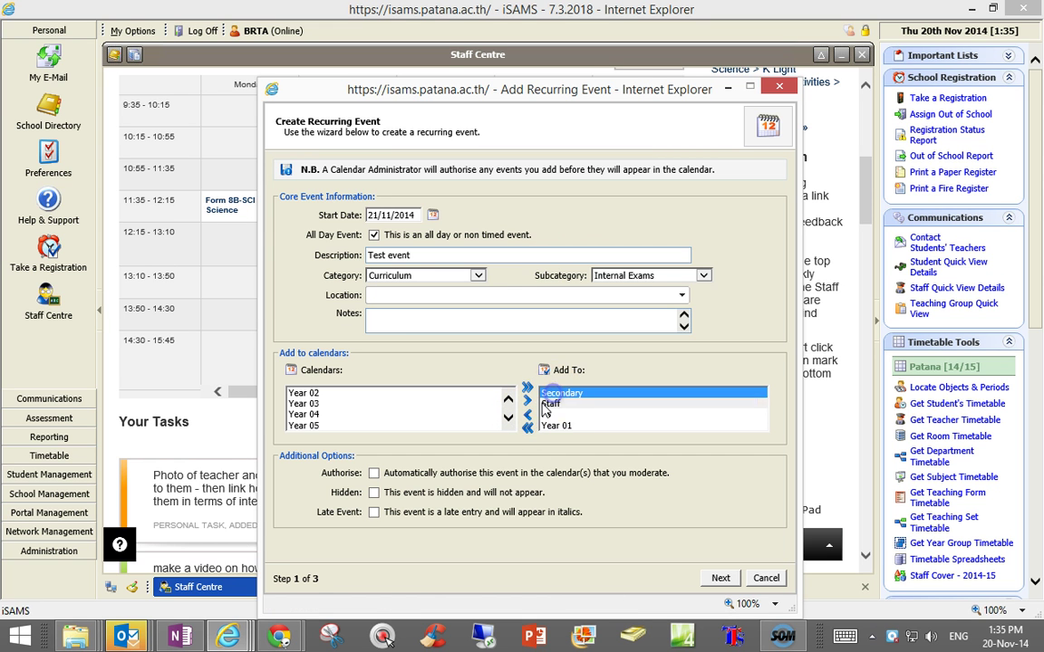
pyautogui.click(528, 416)
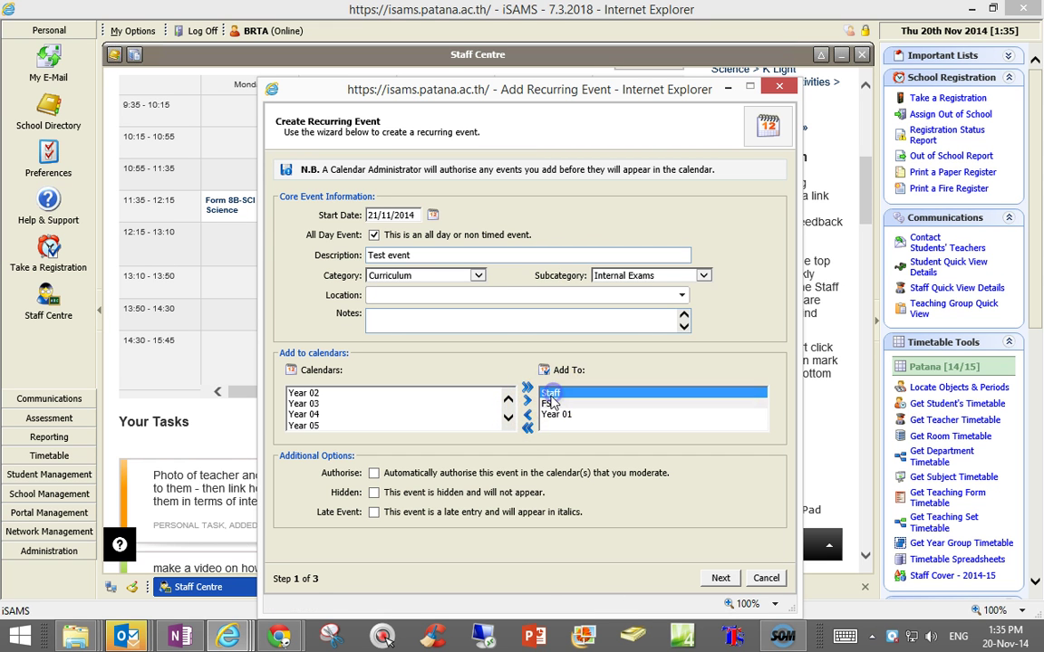
pyautogui.click(528, 416)
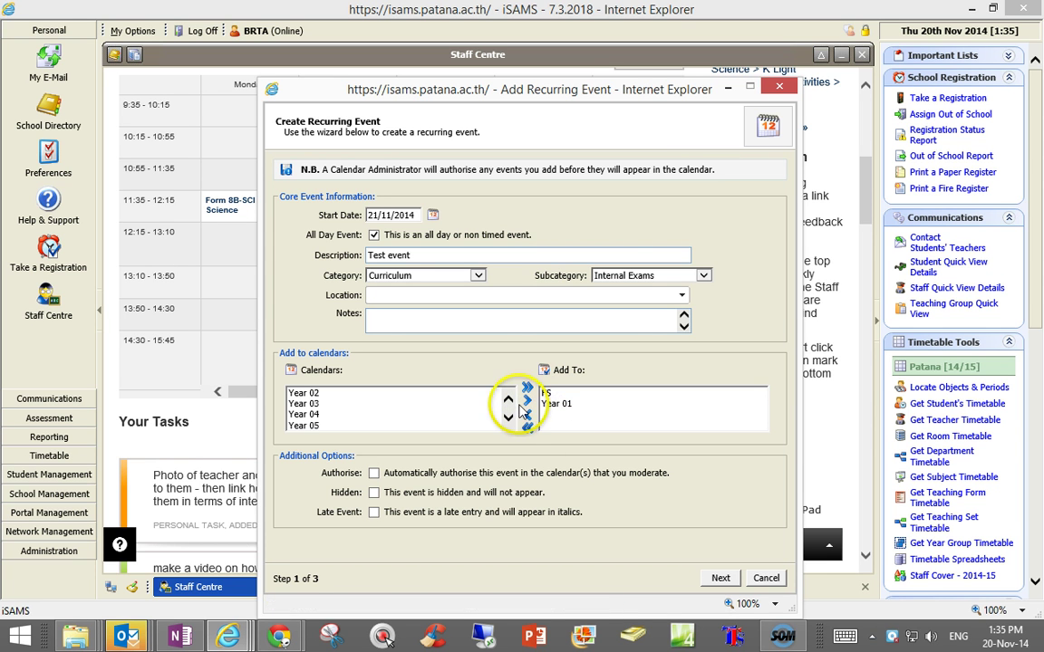
pyautogui.click(548, 403)
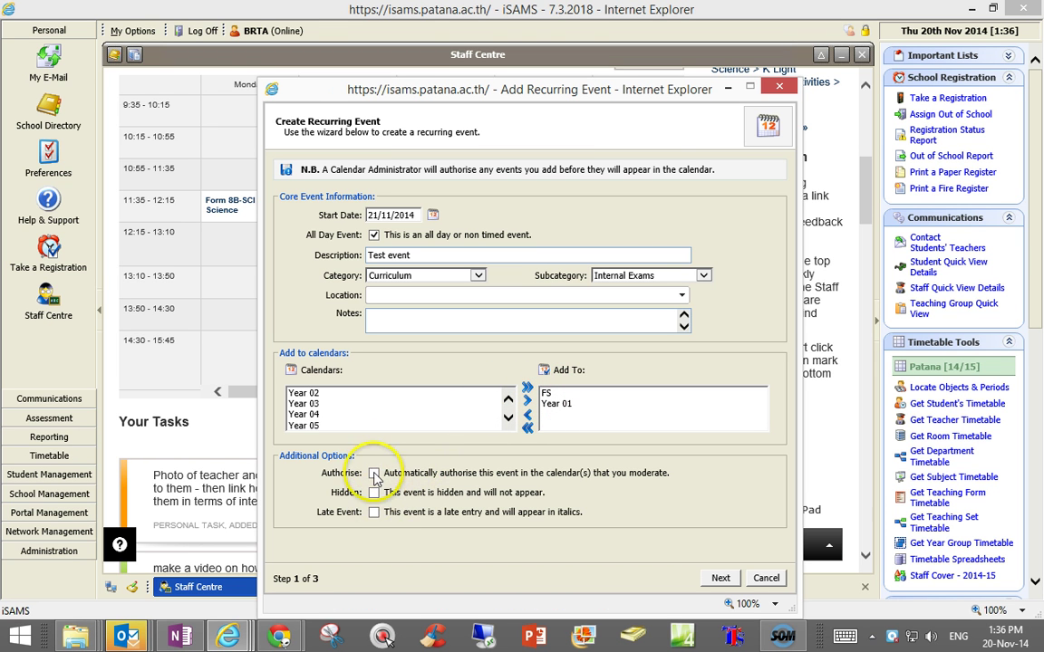
# - Continue to the recurrence settings, keeping the daily pattern of every 1 day, and end the recurrence by 24/11/2014
pyautogui.click(719, 579)
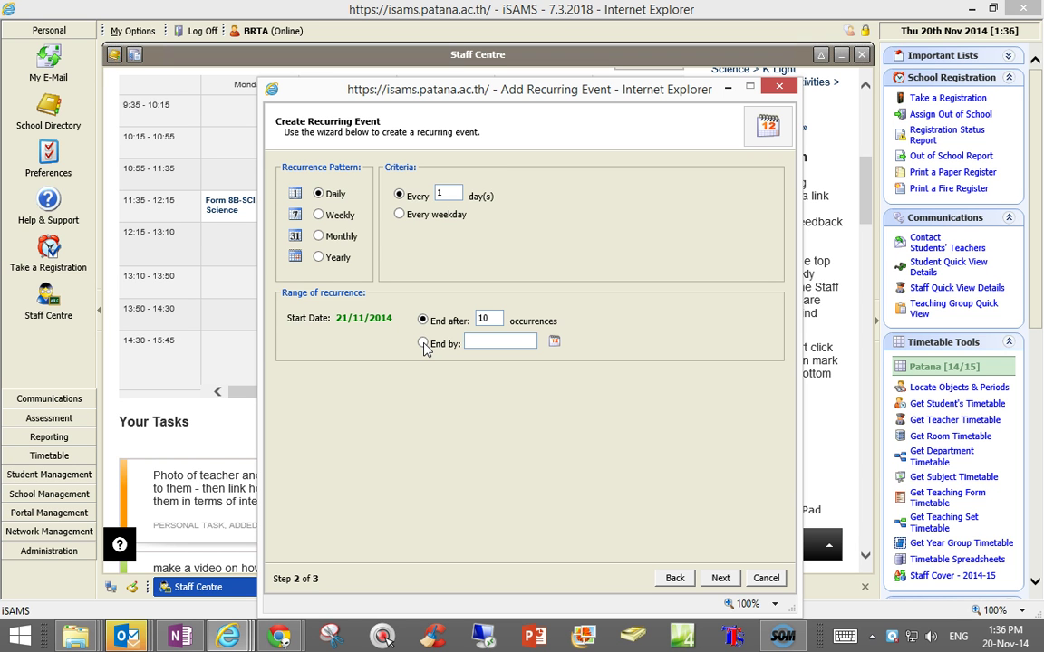
pyautogui.click(423, 344)
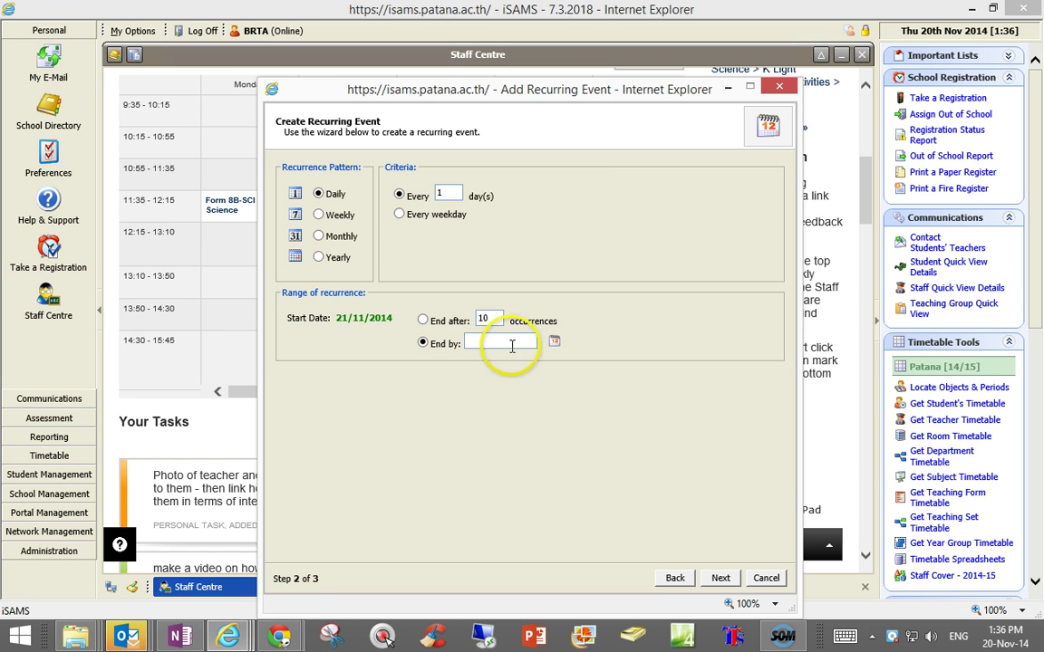
pyautogui.click(552, 343)
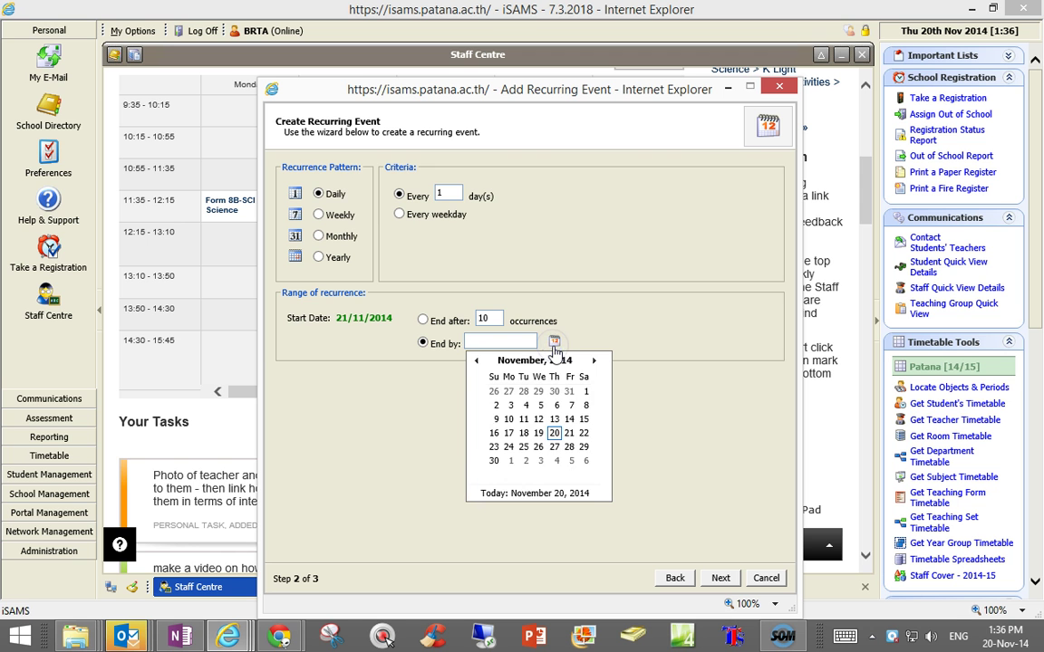
pyautogui.click(510, 449)
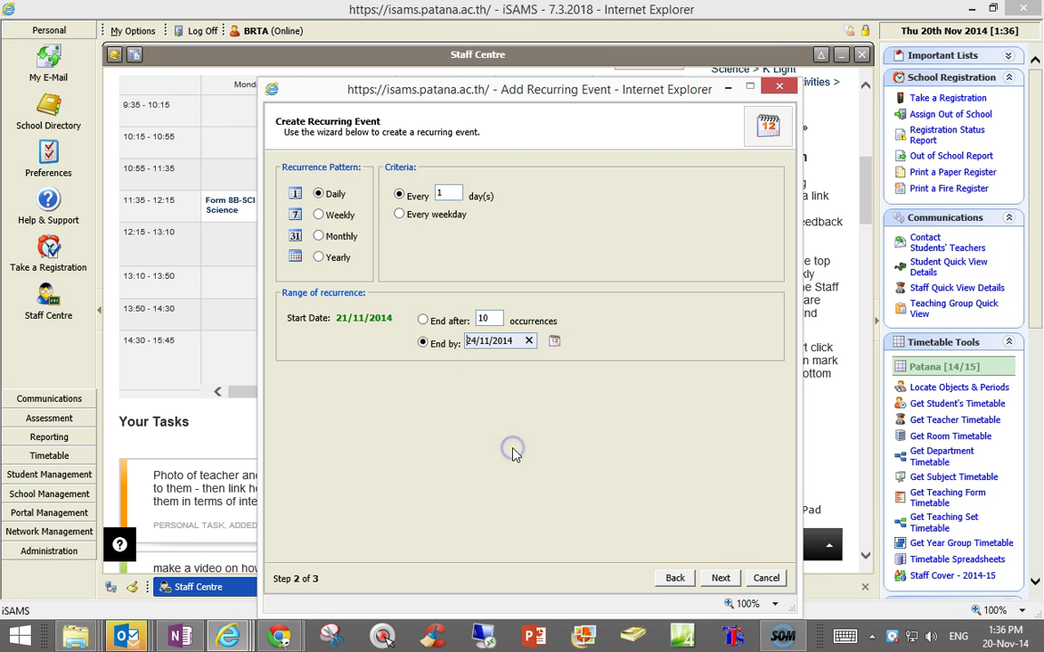
# - Proceed to the recurring event's summary, create the event and close the wizard
pyautogui.click(720, 578)
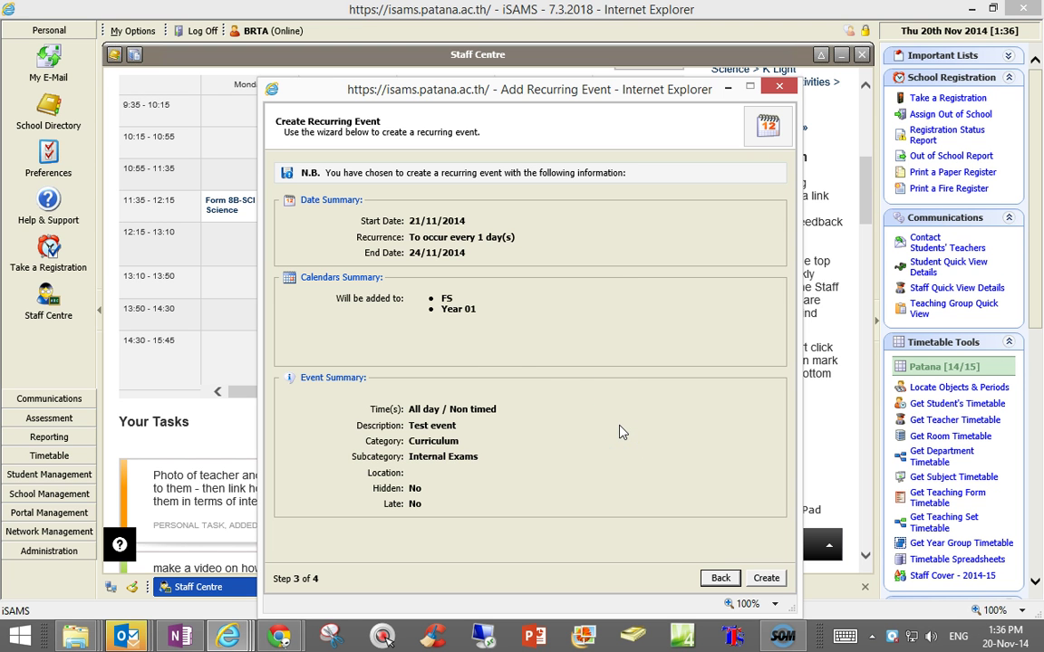
pyautogui.click(766, 578)
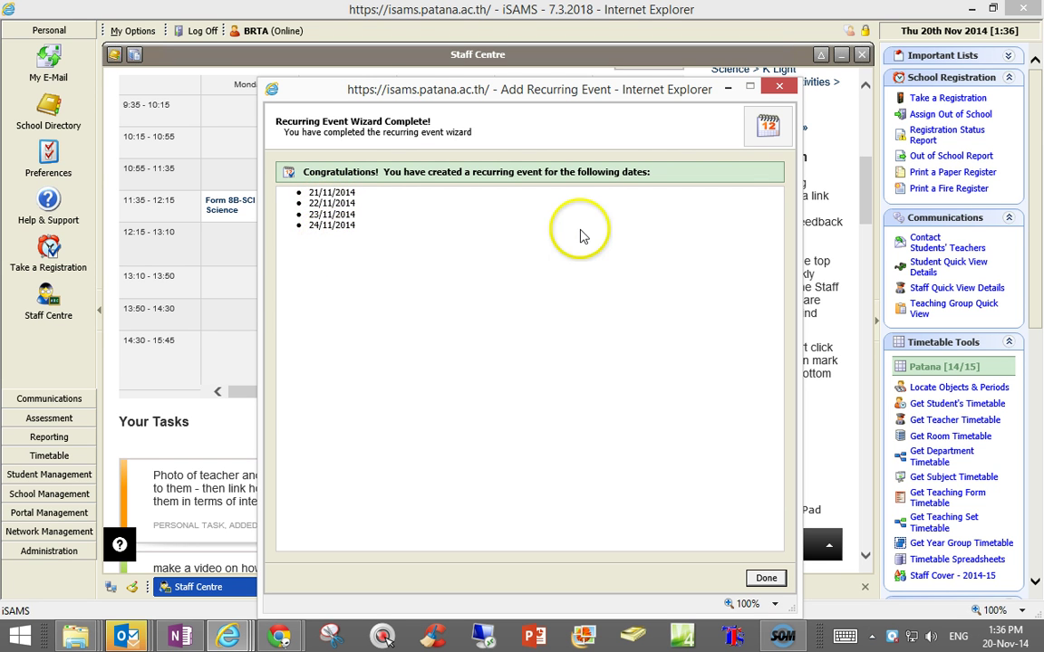
pyautogui.click(781, 89)
pyautogui.click(783, 636)
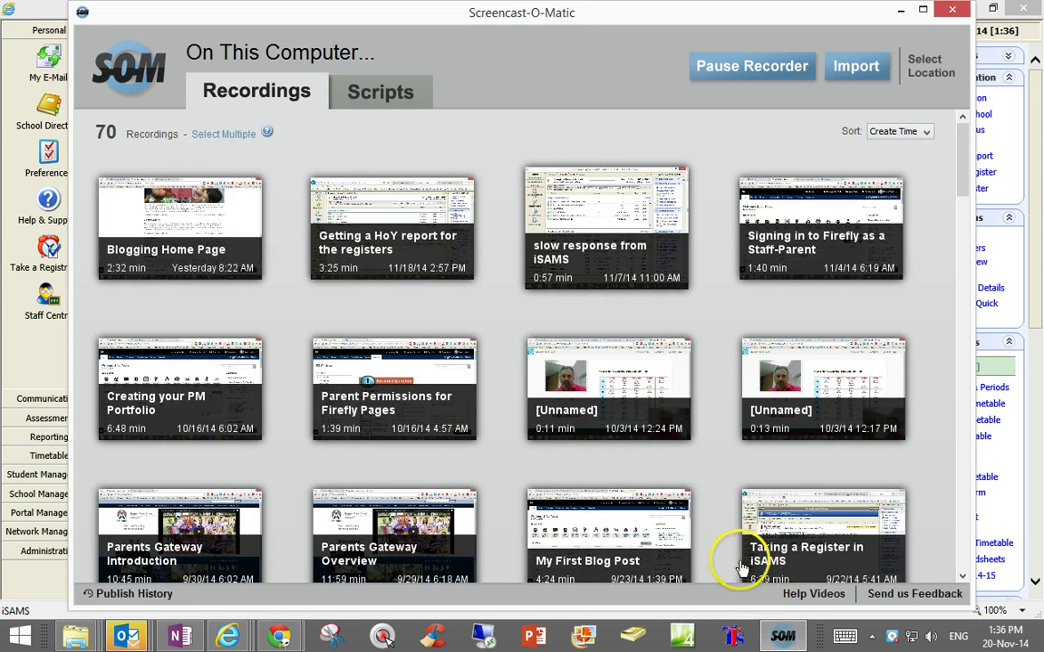